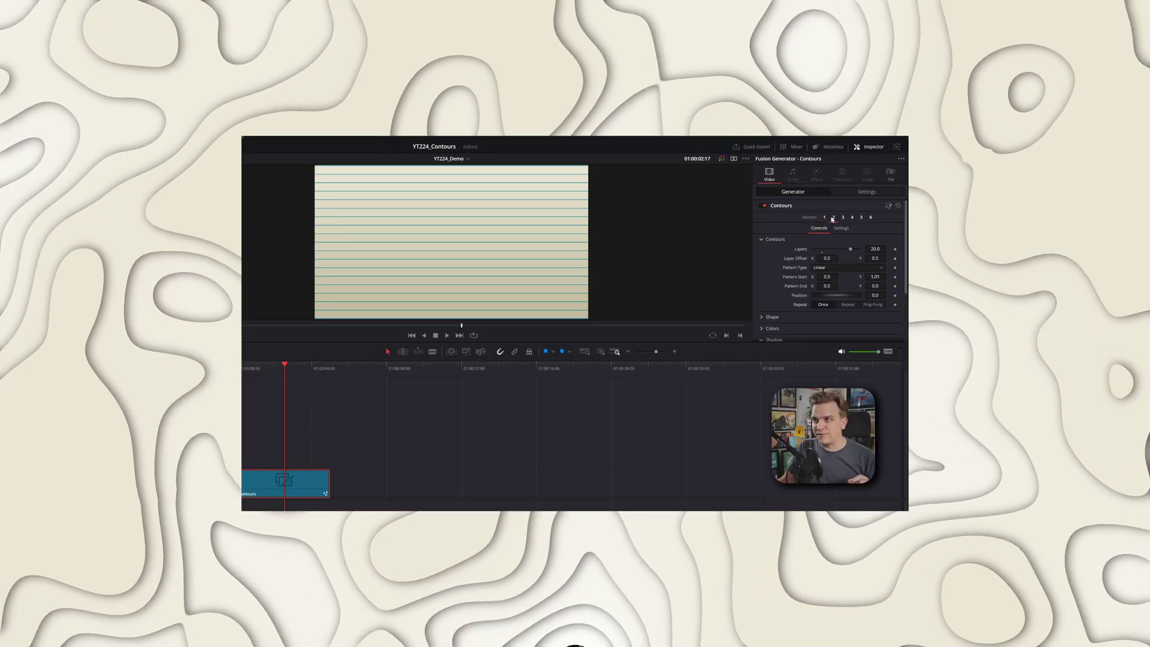
Switch the Contours generator to versions 3 then 5, and open its nodes in Fusion.
{"action": "left_click", "coordinate": [843, 218]}
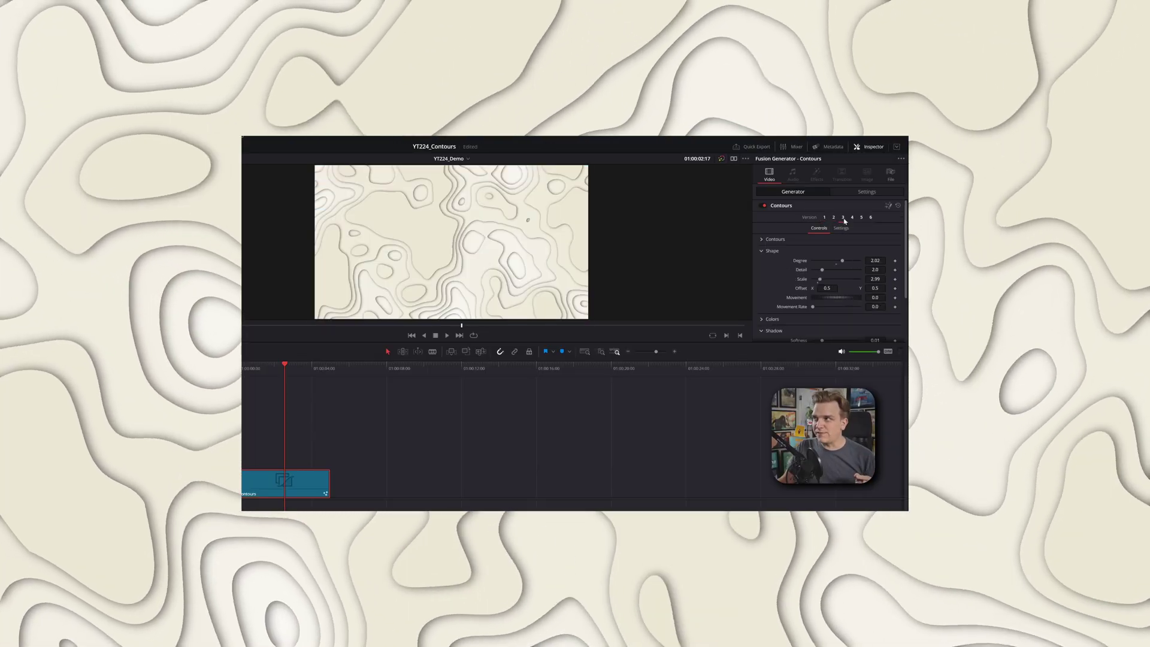
{"action": "left_click", "coordinate": [861, 219]}
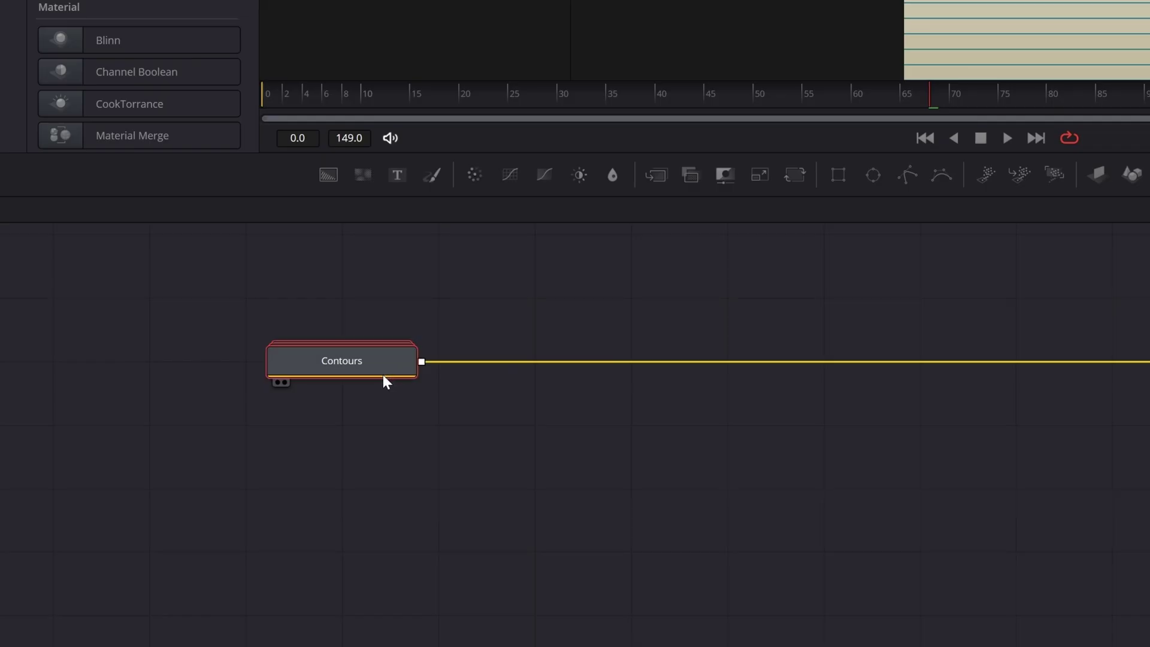
{"action": "left_click", "coordinate": [382, 375]}
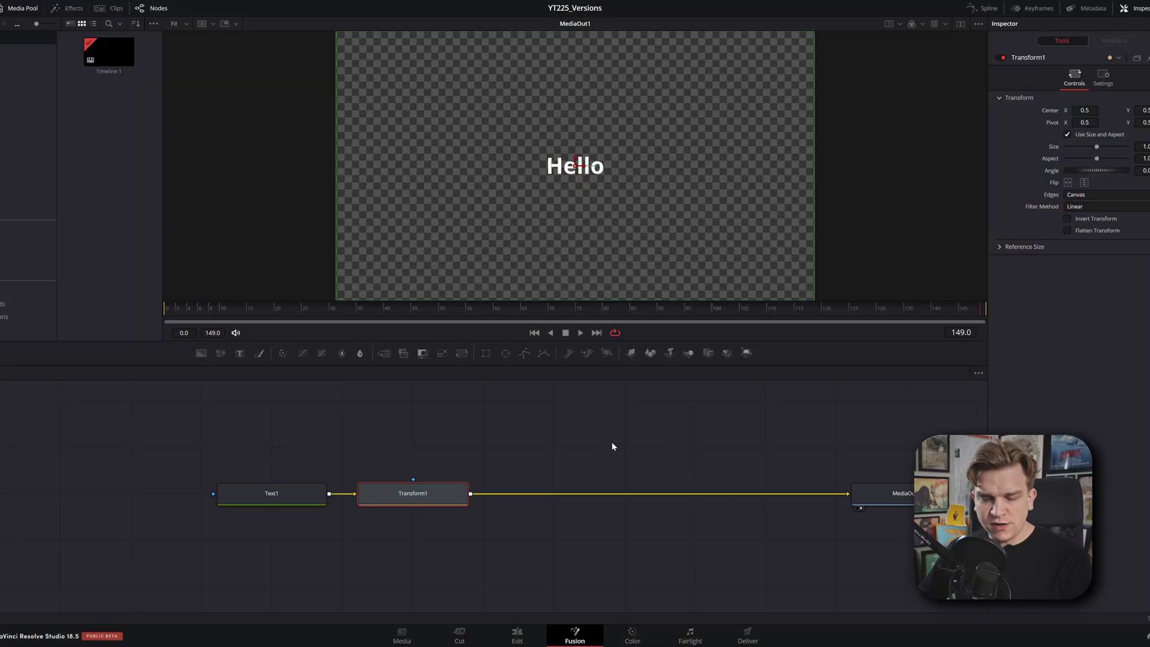
On Transform1, move Hello up-left to Center 0.382451/0.592857 and enlarge it to Size 2.08.
{"action": "scroll", "coordinate": [572, 439], "scroll_direction": "down", "scroll_amount": 2}
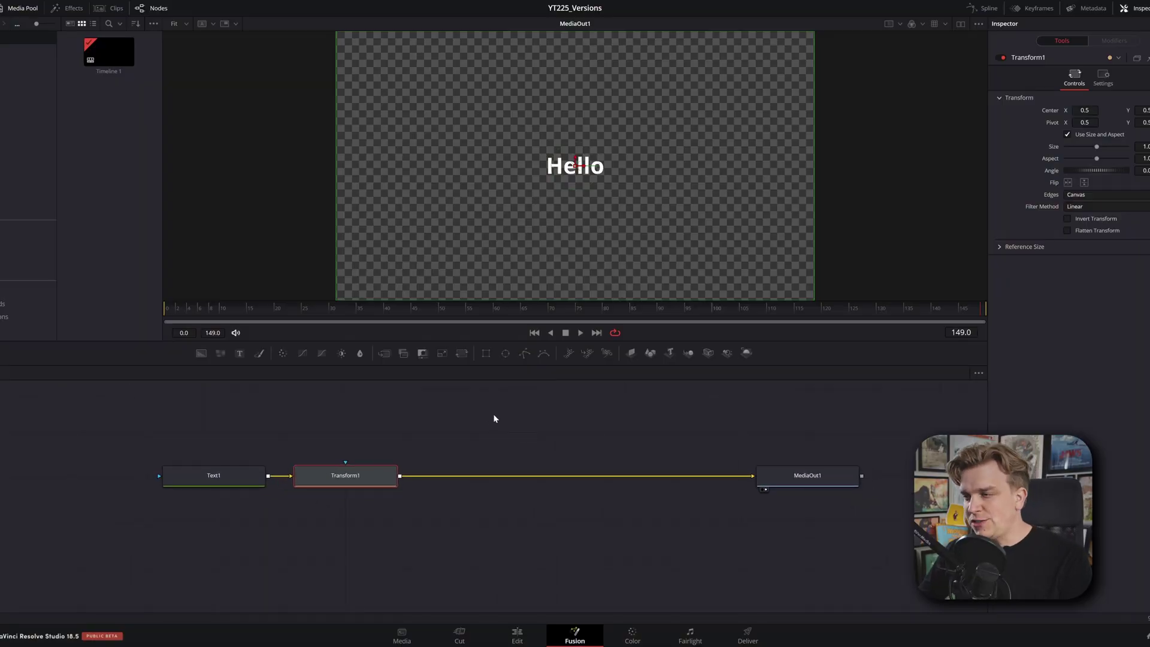
{"action": "left_click", "coordinate": [241, 471]}
{"action": "scroll", "coordinate": [235, 467], "scroll_direction": "up", "scroll_amount": 1}
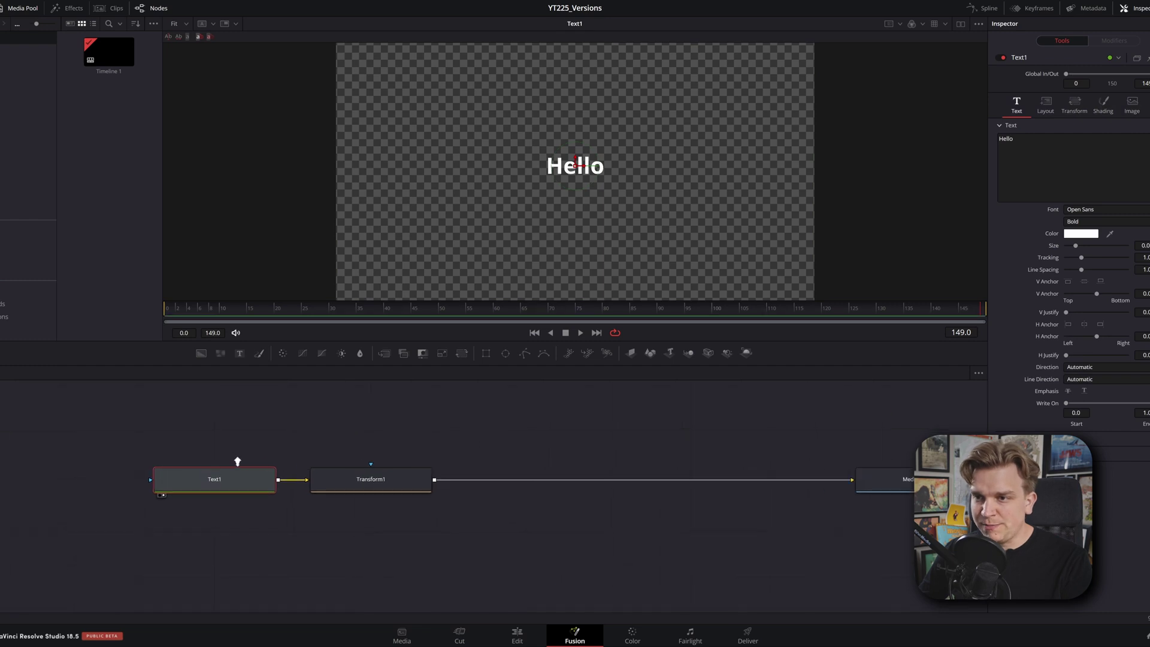
{"action": "left_click", "coordinate": [387, 483]}
{"action": "scroll", "coordinate": [475, 457], "scroll_direction": "right", "scroll_amount": 2}
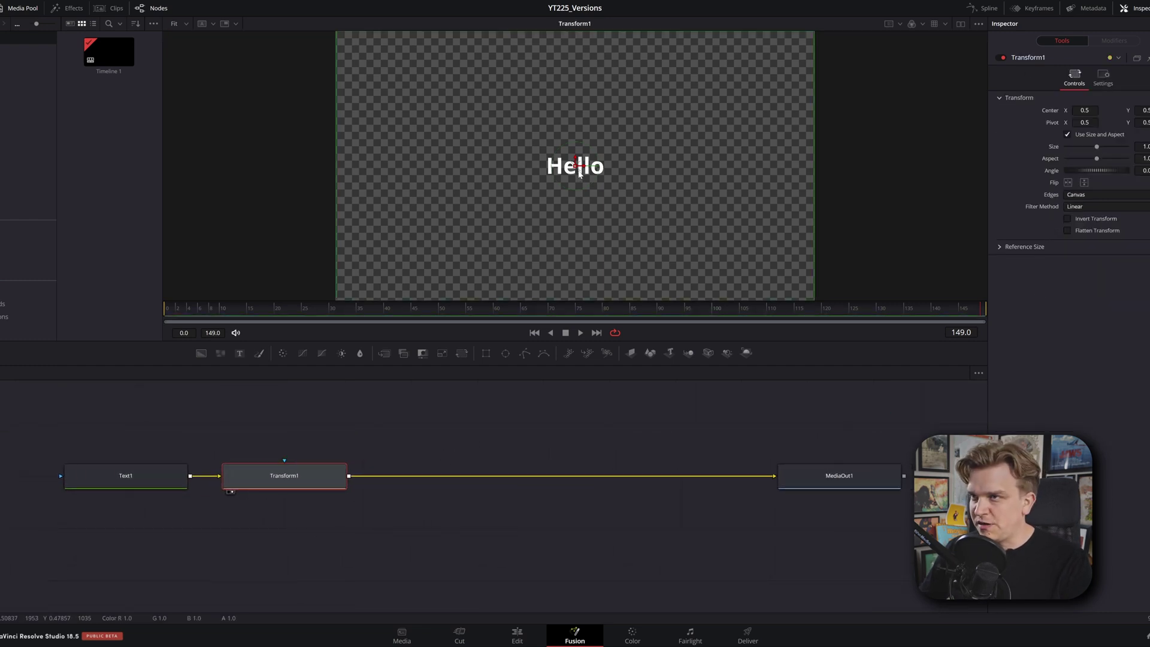
{"action": "left_click_drag", "start_coordinate": [578, 174], "coordinate": [522, 148]}
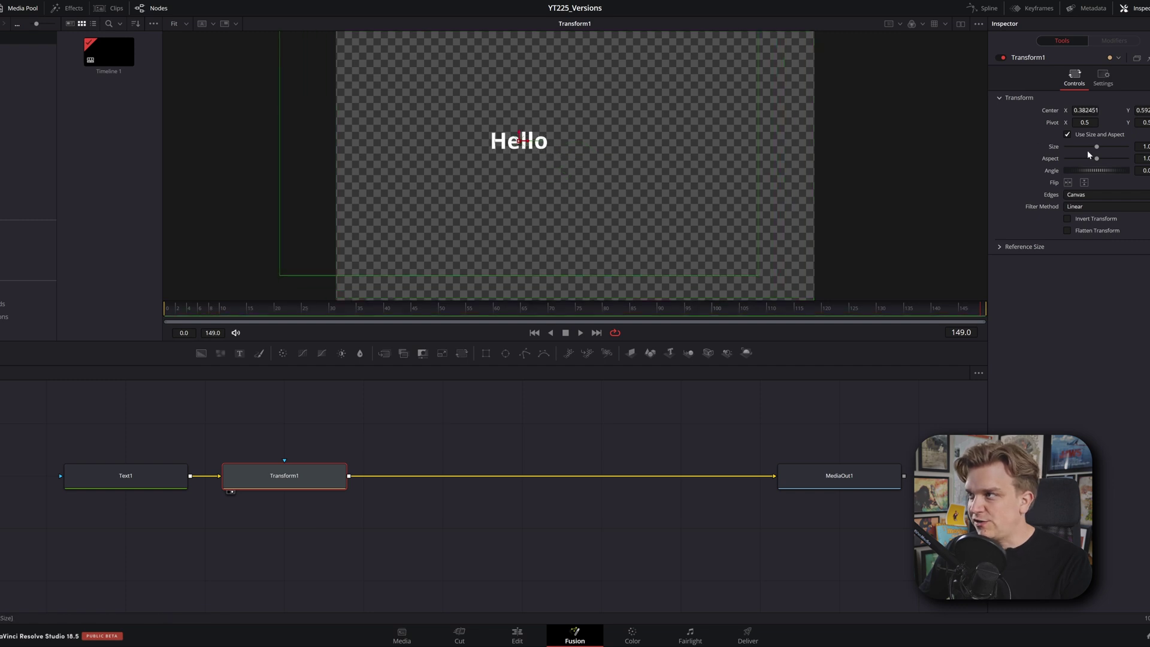
{"action": "left_click_drag", "start_coordinate": [1096, 147], "coordinate": [1102, 147]}
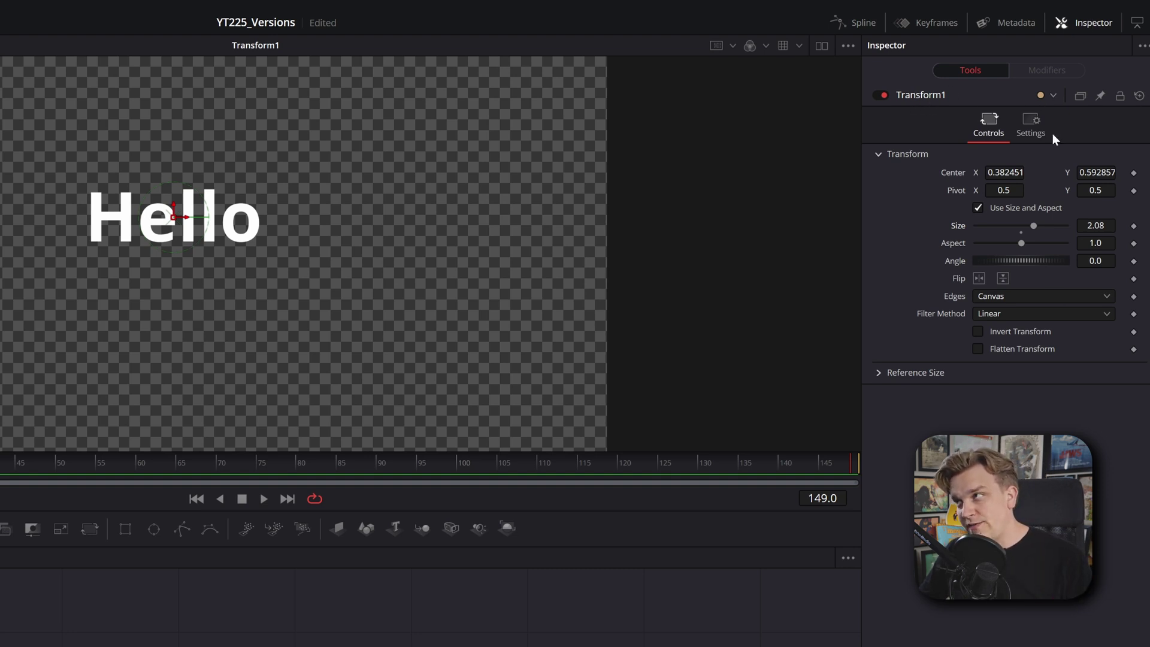
Tag the Transform1 node green, then change its colour tag to brown.
{"action": "left_click", "coordinate": [1049, 96]}
{"action": "left_click", "coordinate": [1063, 199]}
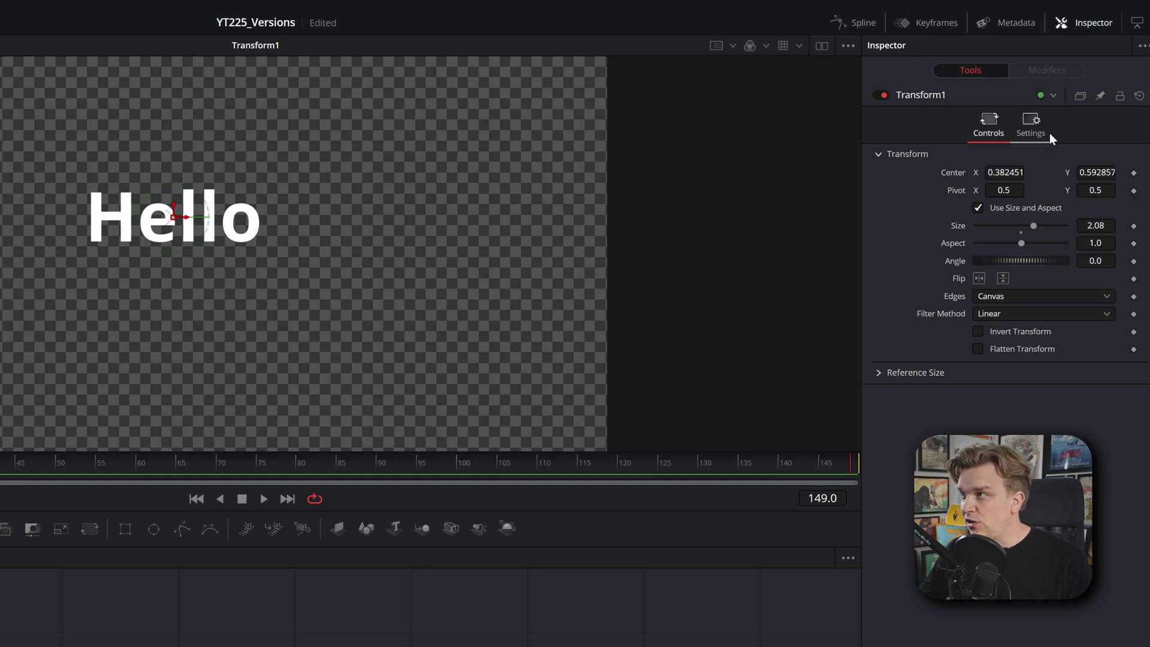
{"action": "left_click", "coordinate": [1050, 95]}
{"action": "left_click", "coordinate": [1069, 326]}
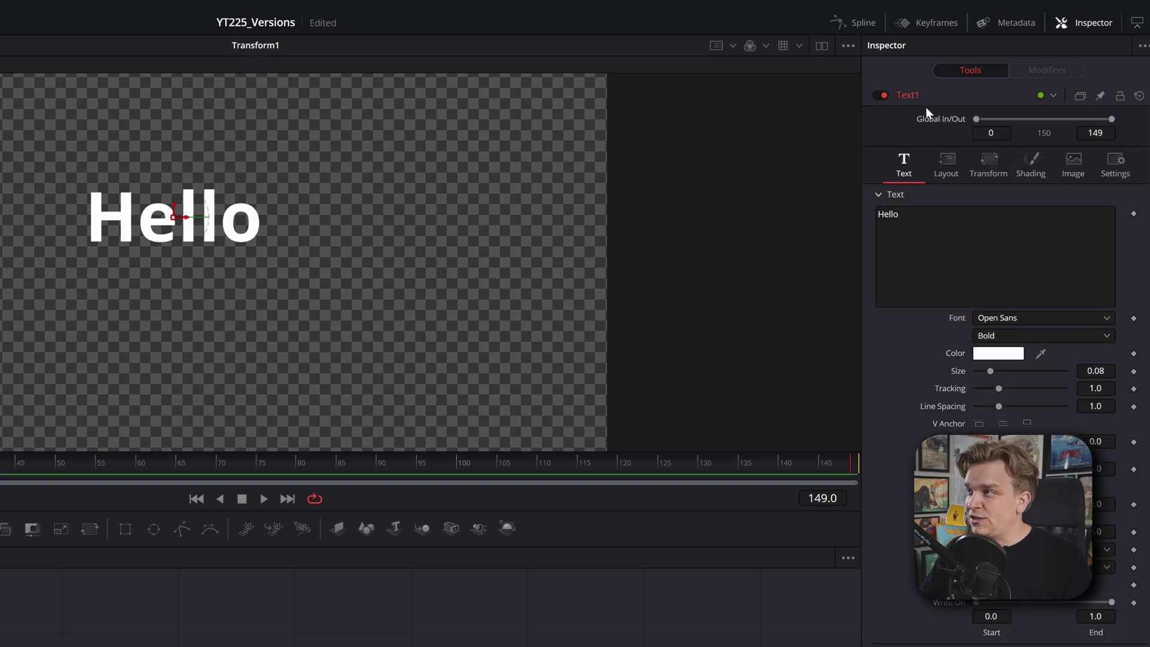
Reset Transform1 so Hello returns to Center 0.5/0.5 and Size 1.0.
{"action": "scroll", "coordinate": [940, 105], "scroll_direction": "down", "scroll_amount": 3}
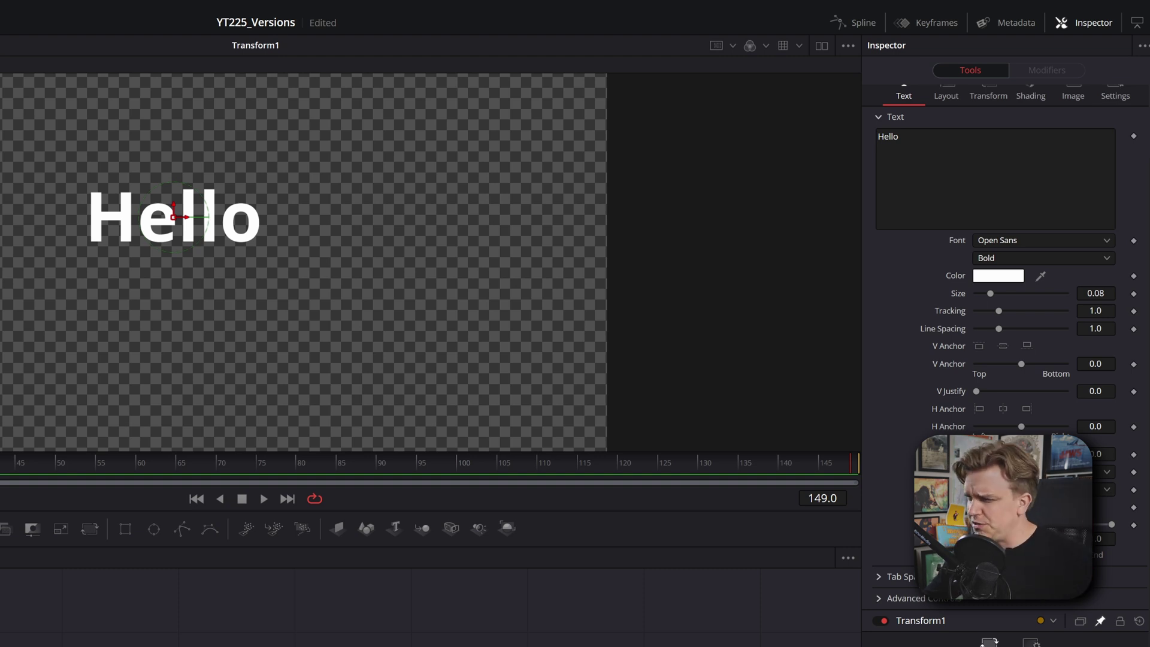
{"action": "scroll", "coordinate": [1100, 96], "scroll_direction": "down", "scroll_amount": 15}
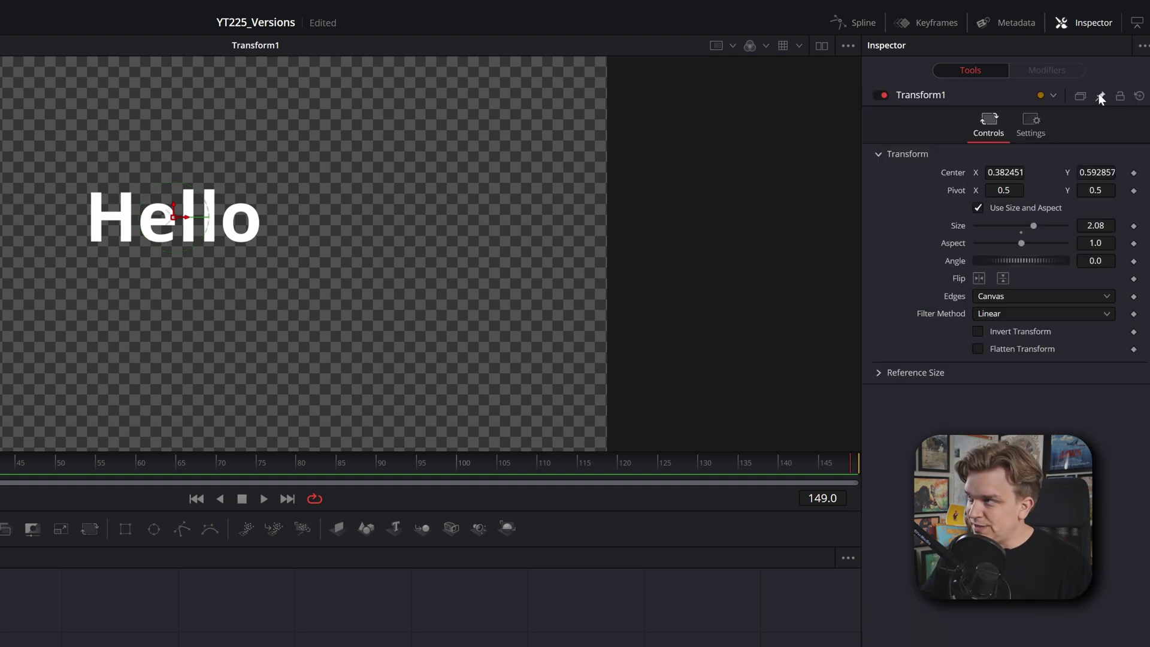
{"action": "left_click", "coordinate": [1140, 96]}
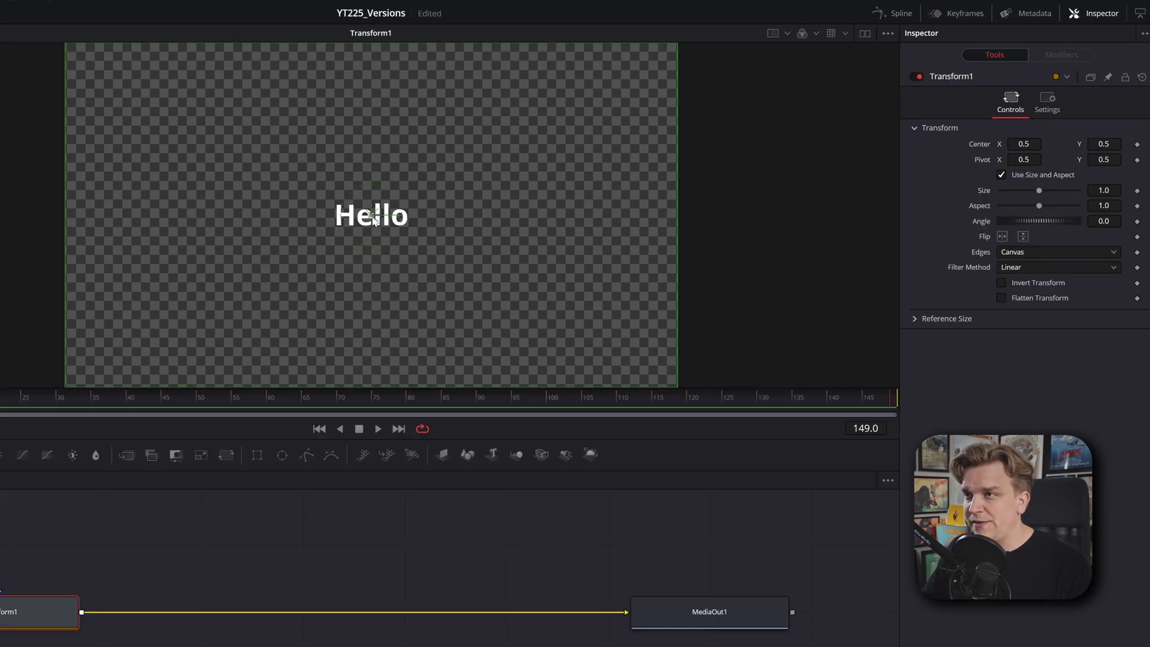
Make Transform1 version 1 place Hello upper-left and version 2 place it lower-right.
{"action": "left_click_drag", "start_coordinate": [373, 219], "coordinate": [260, 156]}
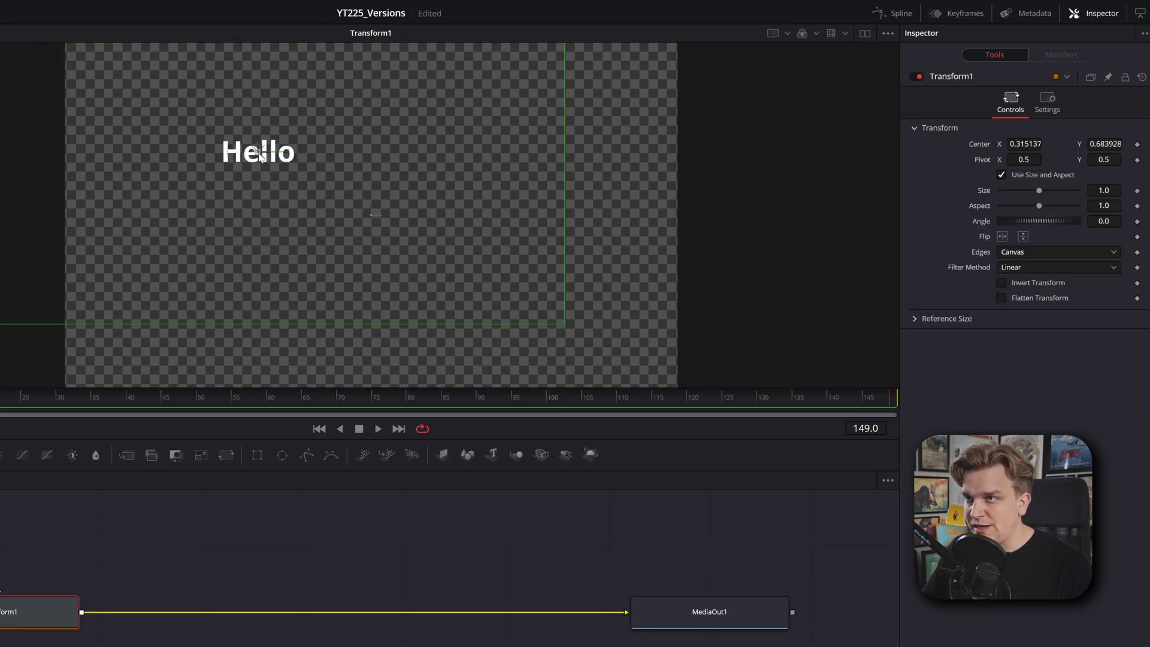
{"action": "left_click", "coordinate": [1089, 80]}
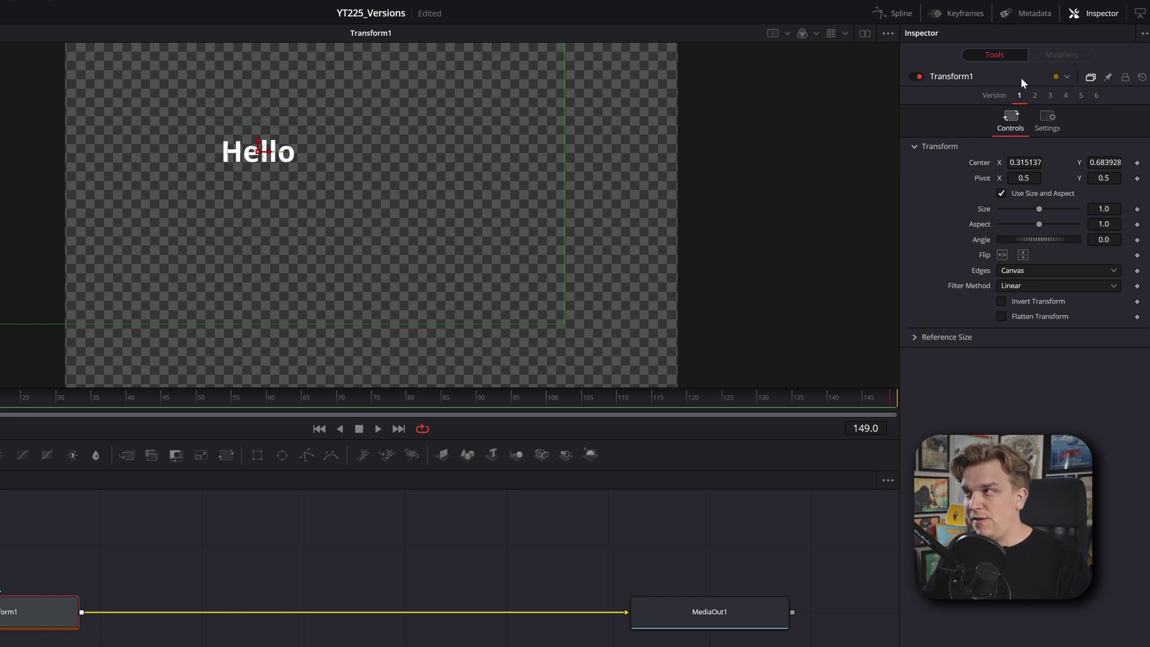
{"action": "left_click", "coordinate": [1034, 96]}
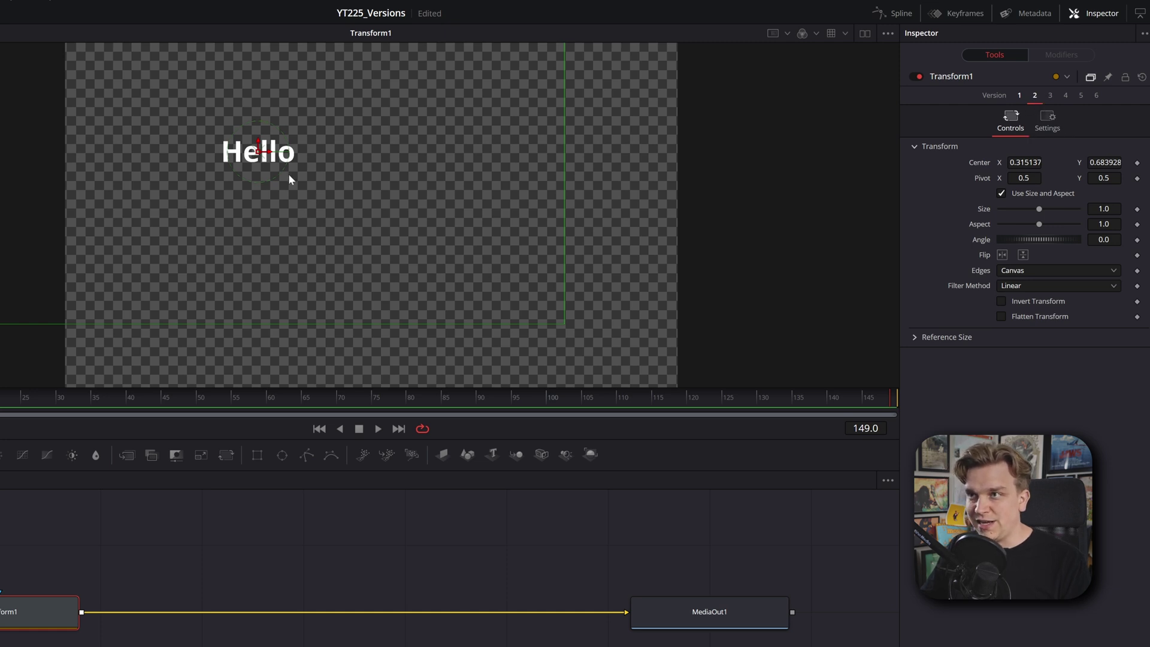
{"action": "left_click_drag", "start_coordinate": [259, 152], "coordinate": [525, 293]}
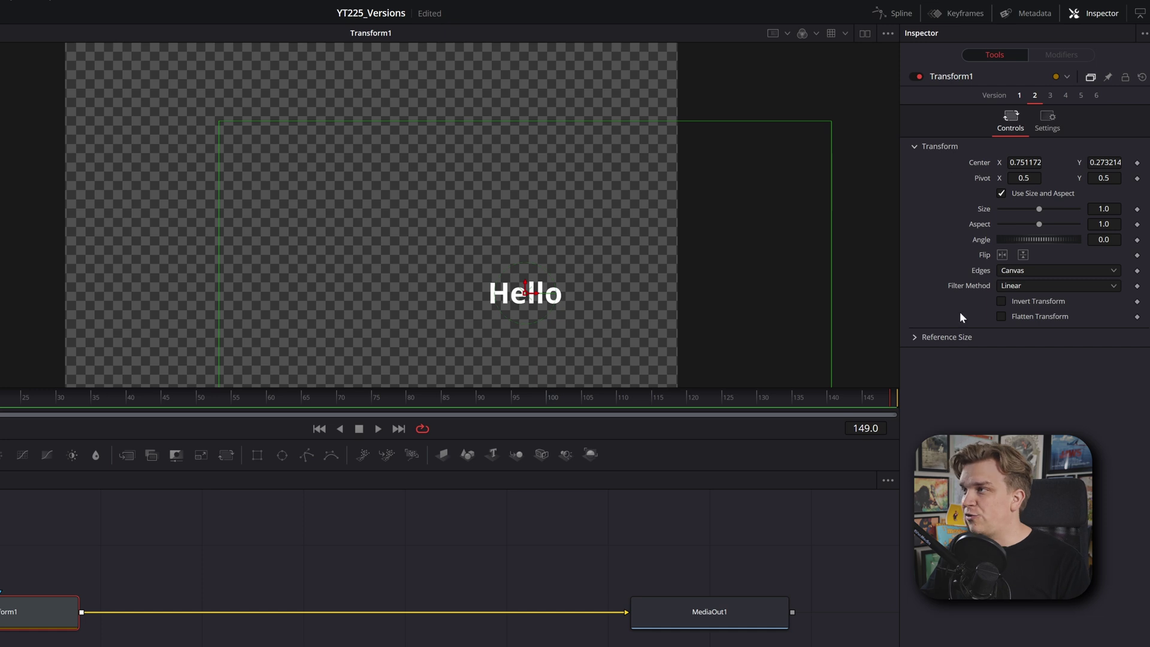
Toggle Transform1 between versions 1 and 2 to compare, ending on version 1.
{"action": "left_click", "coordinate": [1019, 95]}
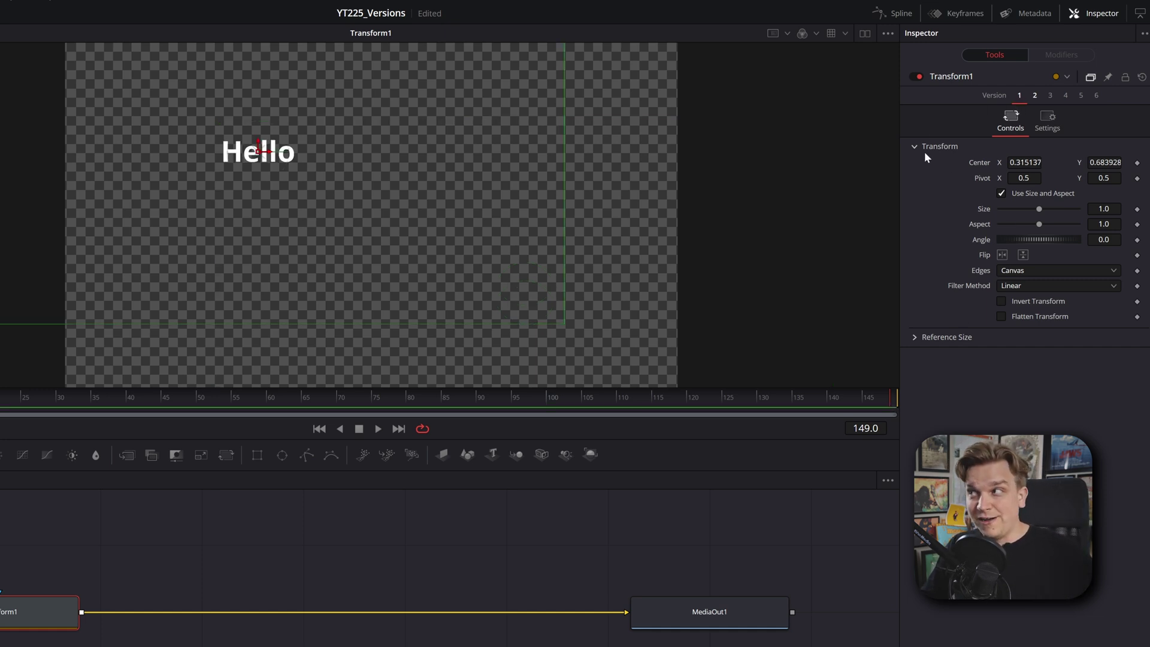
{"action": "left_click", "coordinate": [1035, 94]}
{"action": "left_click", "coordinate": [1018, 96]}
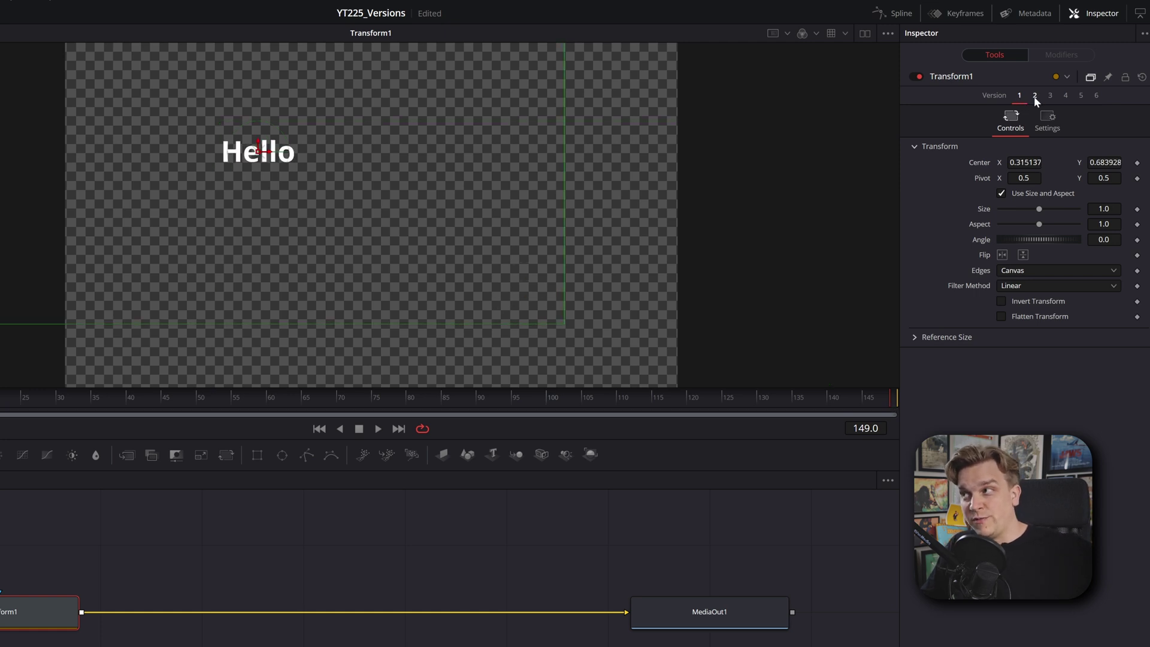
{"action": "left_click", "coordinate": [1034, 95]}
{"action": "left_click", "coordinate": [1019, 95]}
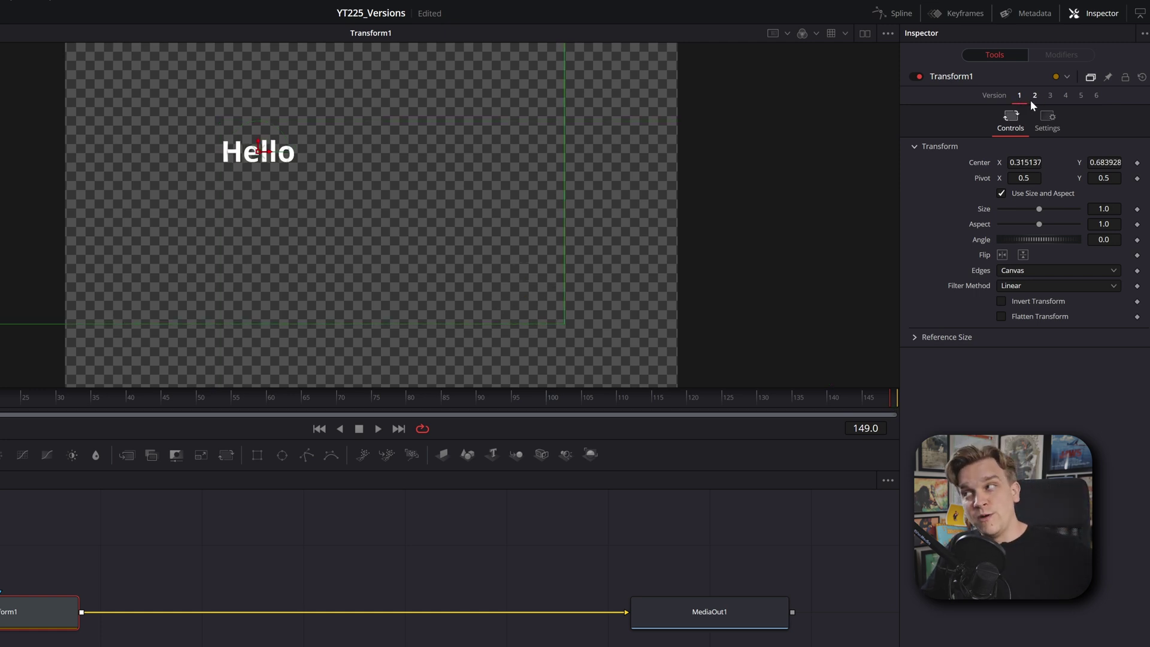
Make a Transform1 version with Hello moved up-right and enlarged.
{"action": "right_click", "coordinate": [1034, 94]}
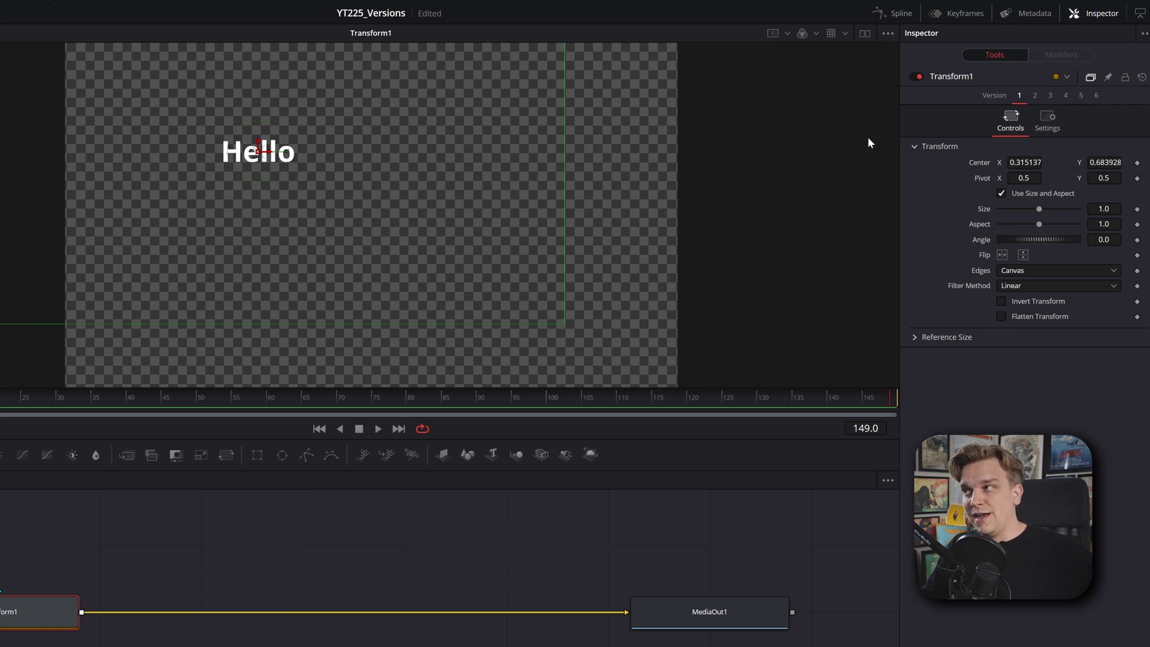
{"action": "left_click", "coordinate": [1034, 96]}
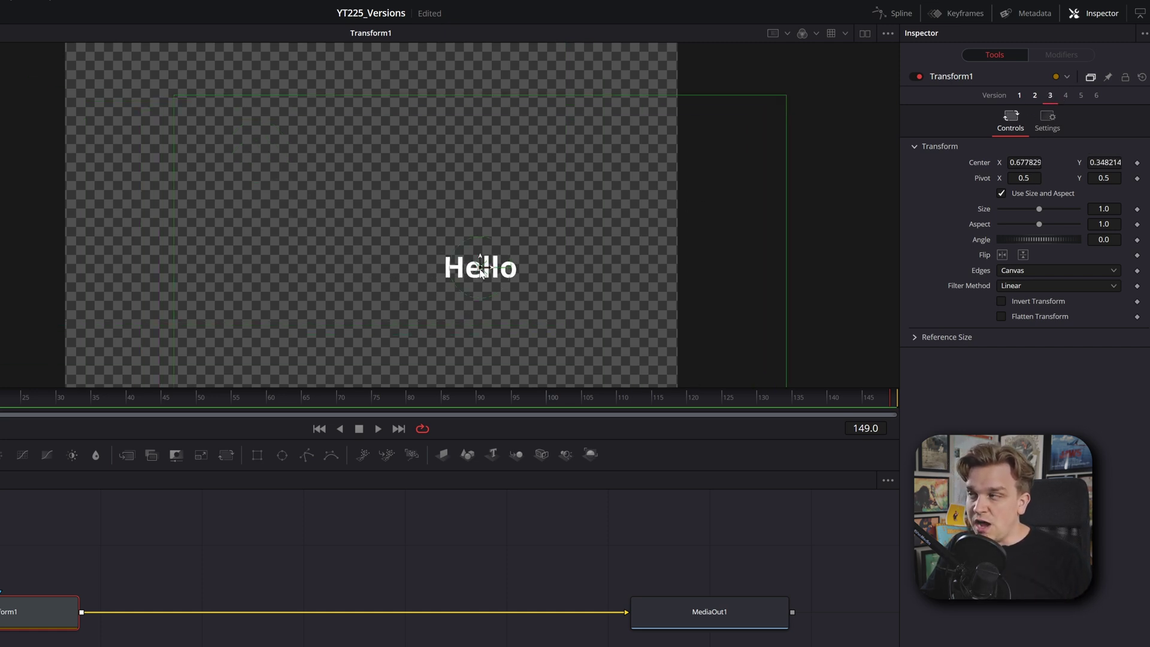
{"action": "left_click_drag", "start_coordinate": [481, 270], "coordinate": [515, 118]}
{"action": "left_click_drag", "start_coordinate": [1039, 209], "coordinate": [1052, 207]}
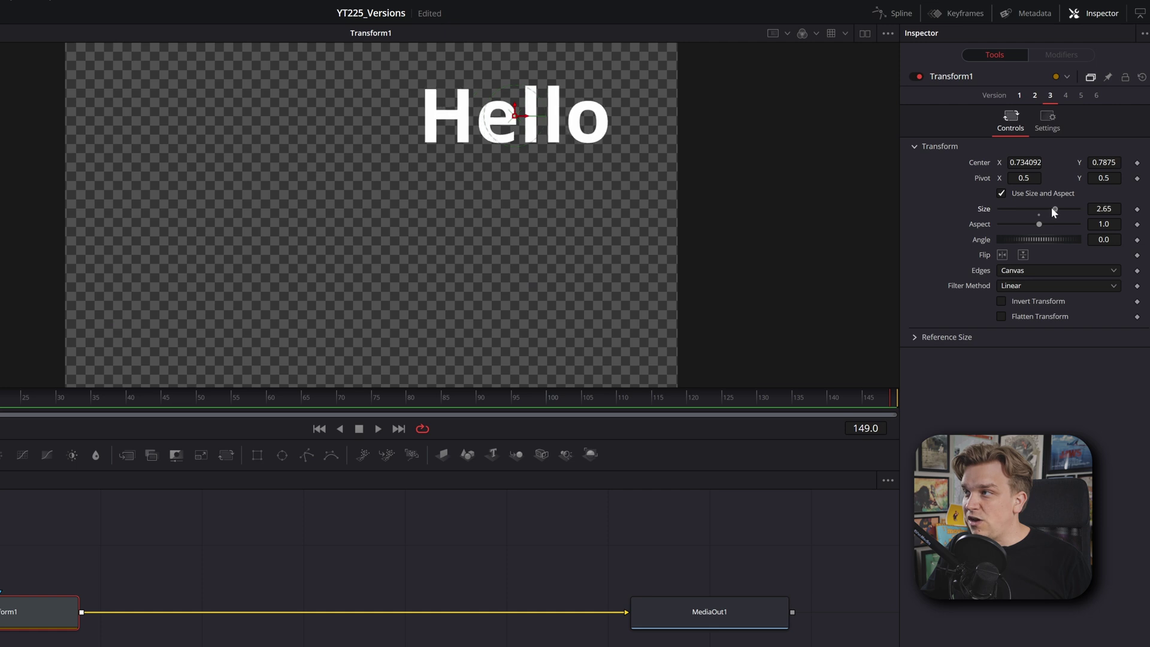
Compare versions, then move the large Hello down-left and rotate it about 81 degrees.
{"action": "left_click", "coordinate": [1035, 95]}
{"action": "left_click", "coordinate": [1021, 95]}
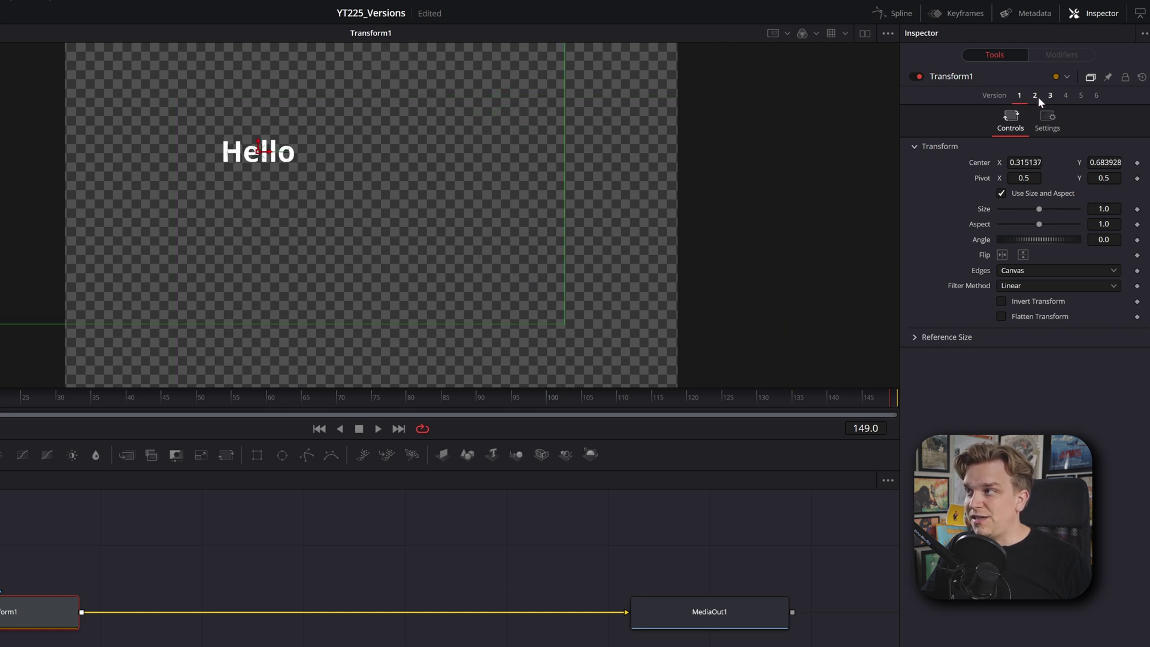
{"action": "left_click", "coordinate": [1050, 96]}
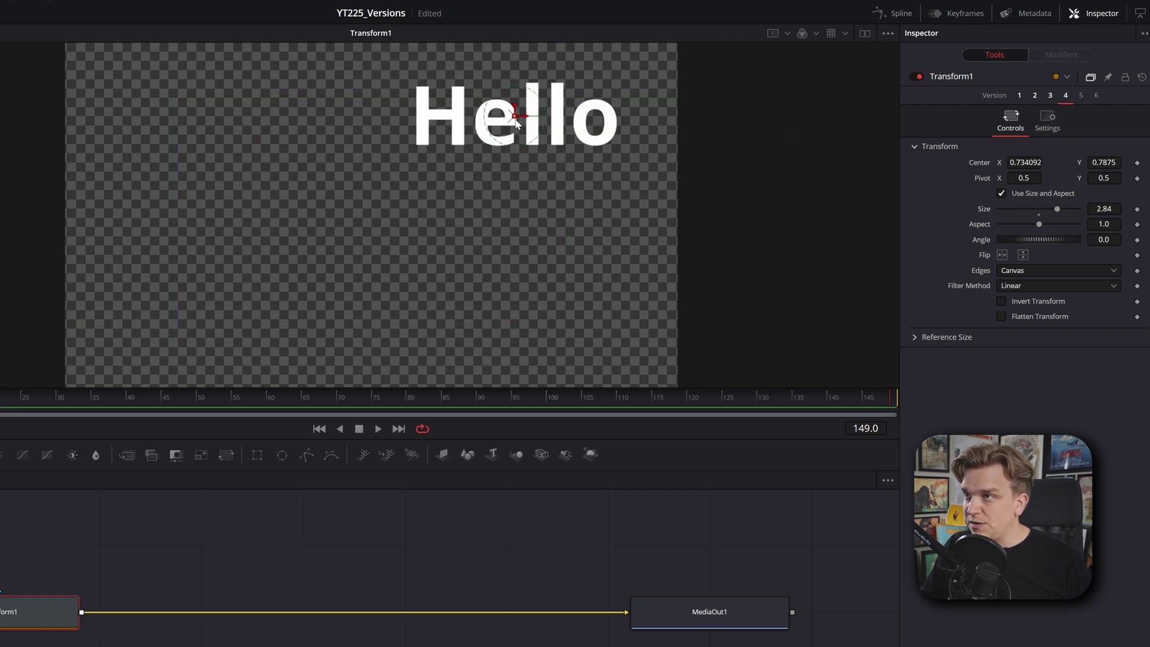
{"action": "left_click_drag", "start_coordinate": [517, 123], "coordinate": [218, 288]}
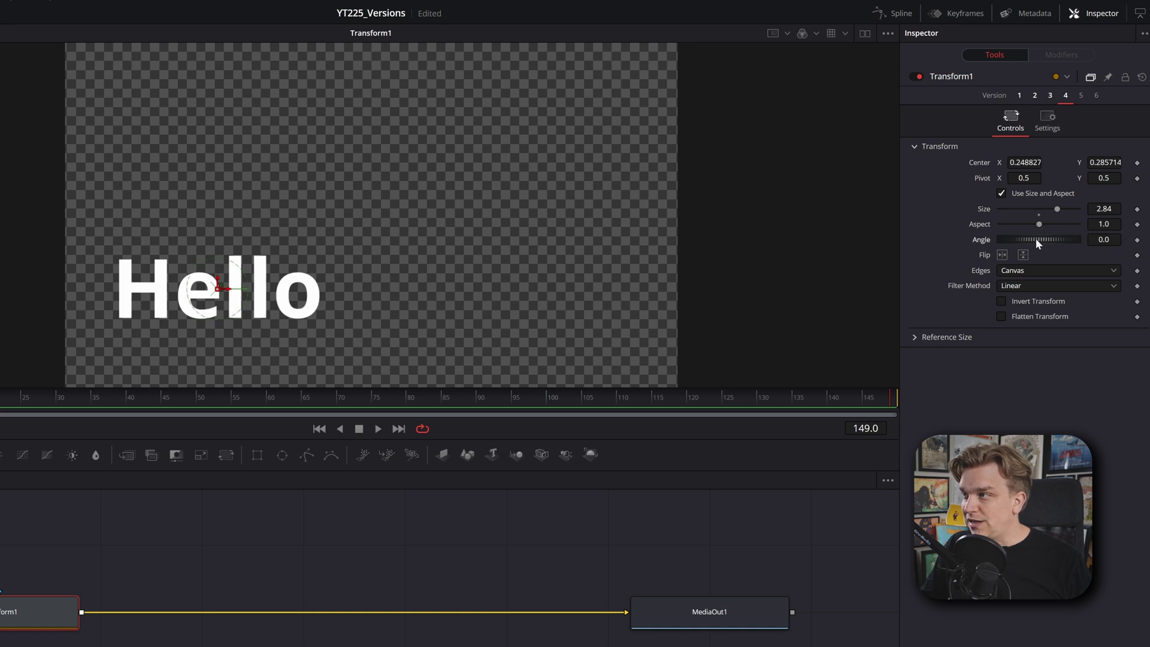
{"action": "left_click_drag", "start_coordinate": [1038, 242], "coordinate": [1055, 246]}
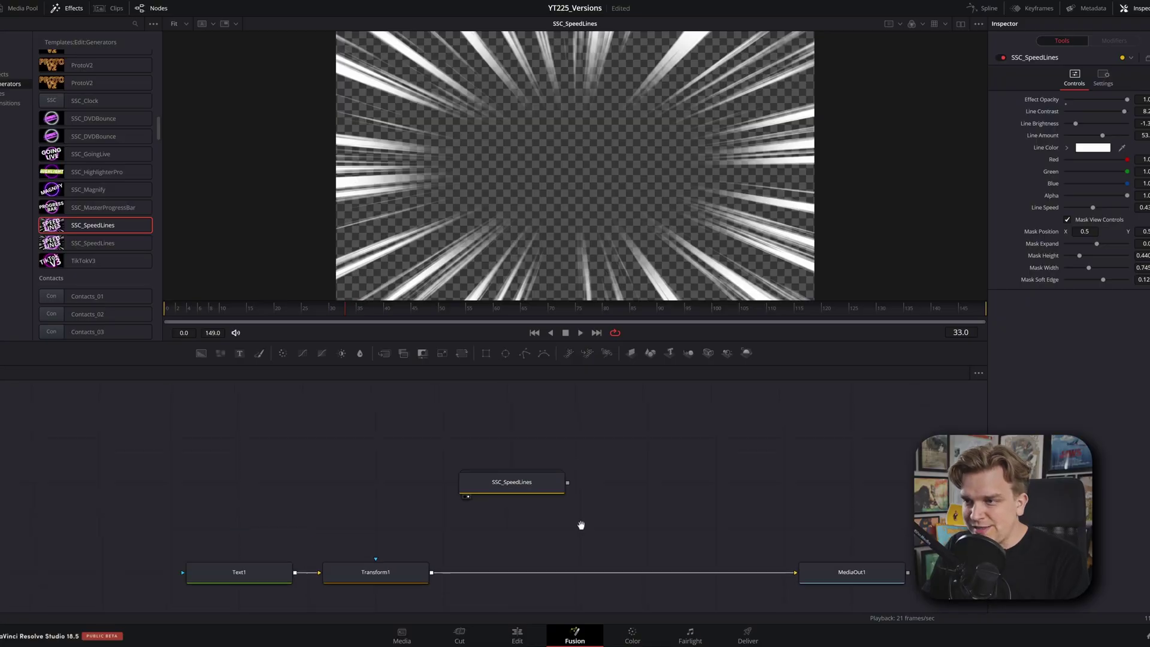
Move the SSC_SpeedLines node above the chain, then expand and collapse the macro to view its nodes.
{"action": "scroll", "coordinate": [581, 525], "scroll_direction": "up", "scroll_amount": 1}
{"action": "left_click_drag", "start_coordinate": [493, 501], "coordinate": [496, 417]}
{"action": "double_click", "coordinate": [503, 417]}
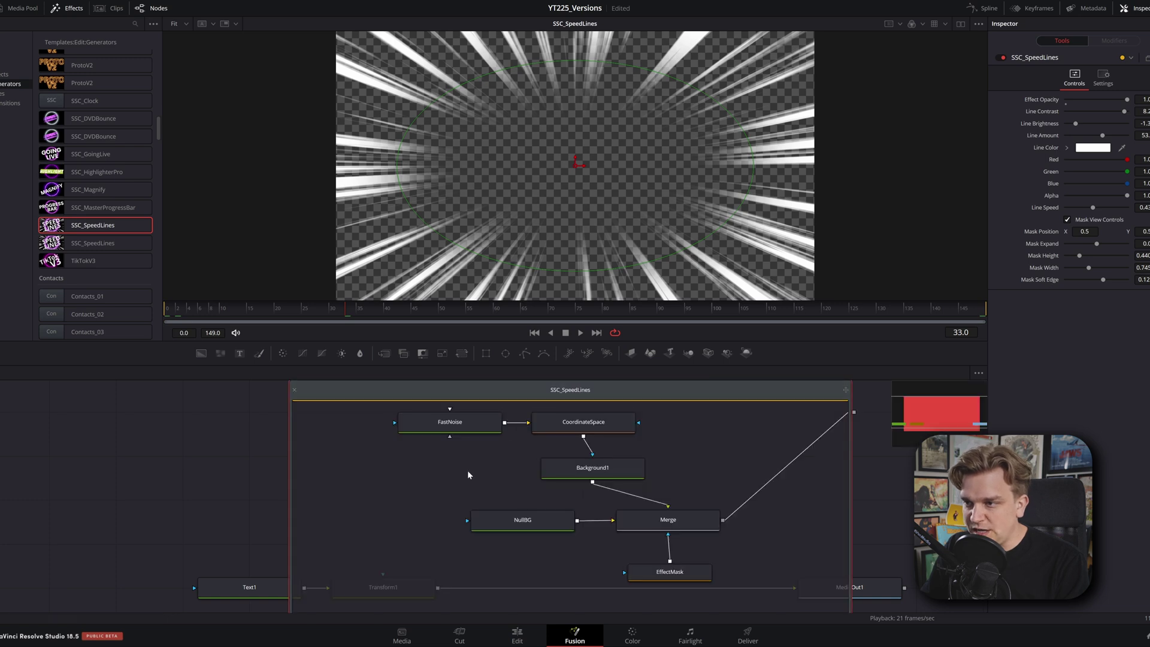
{"action": "scroll", "coordinate": [406, 429], "scroll_direction": "down", "scroll_amount": 2}
{"action": "scroll", "coordinate": [402, 432], "scroll_direction": "up", "scroll_amount": 2}
{"action": "double_click", "coordinate": [401, 431]}
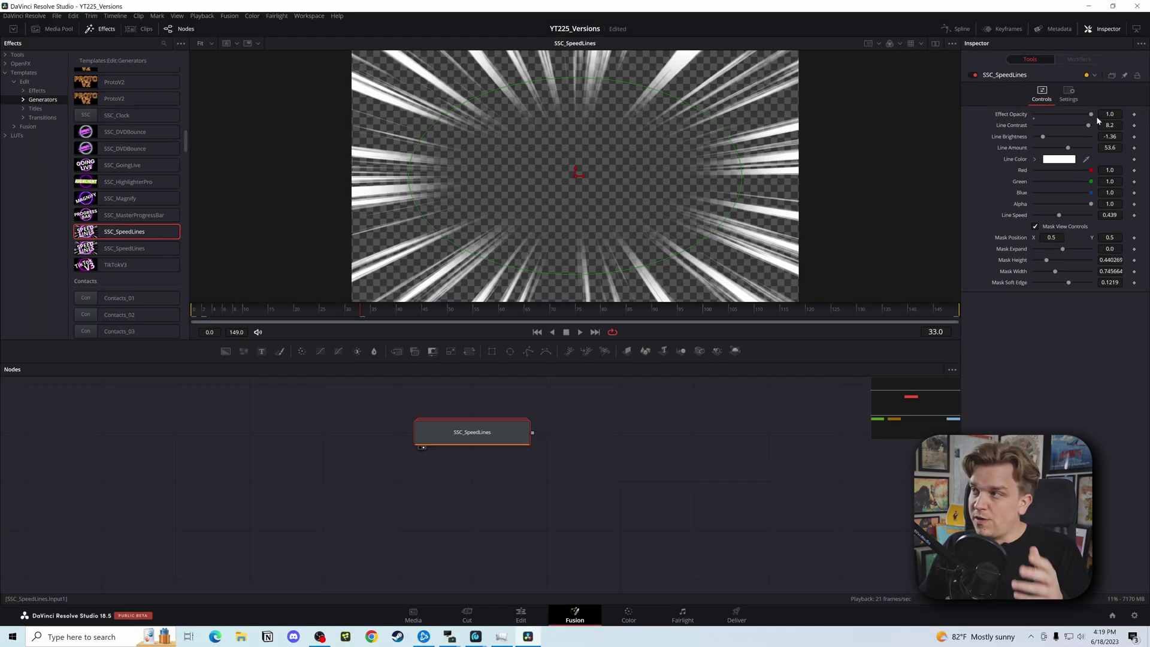
Lower the speed lines' opacity to about 0.433, extend them toward the centre, and enable versions.
{"action": "left_click_drag", "start_coordinate": [1133, 102], "coordinate": [1050, 222]}
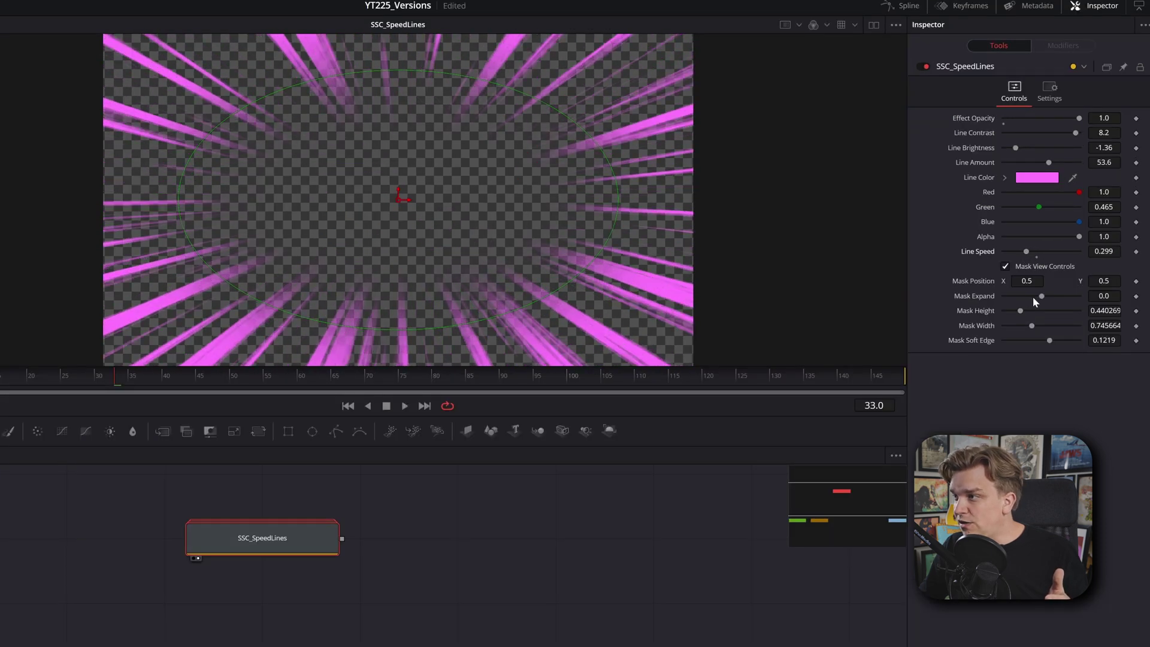
{"action": "mouse_move", "coordinate": [1035, 301]}
{"action": "left_mouse_down"}
{"action": "mouse_move", "coordinate": [1009, 307]}
{"action": "mouse_move", "coordinate": [1020, 304]}
{"action": "left_mouse_up"}
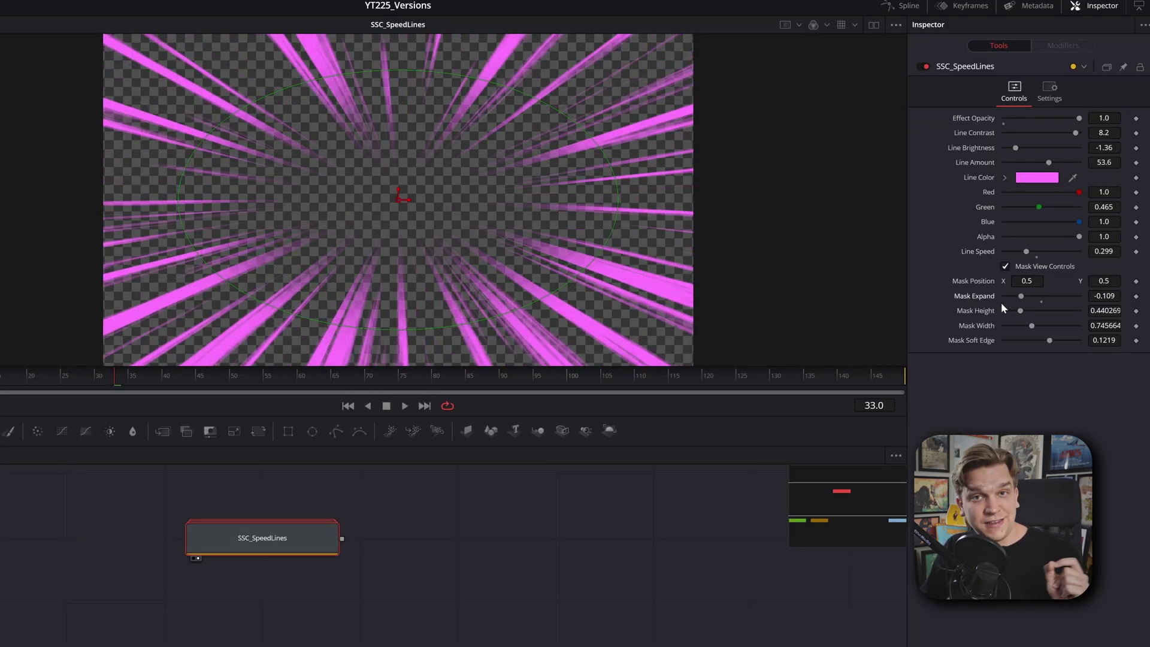
{"action": "left_click", "coordinate": [1105, 67]}
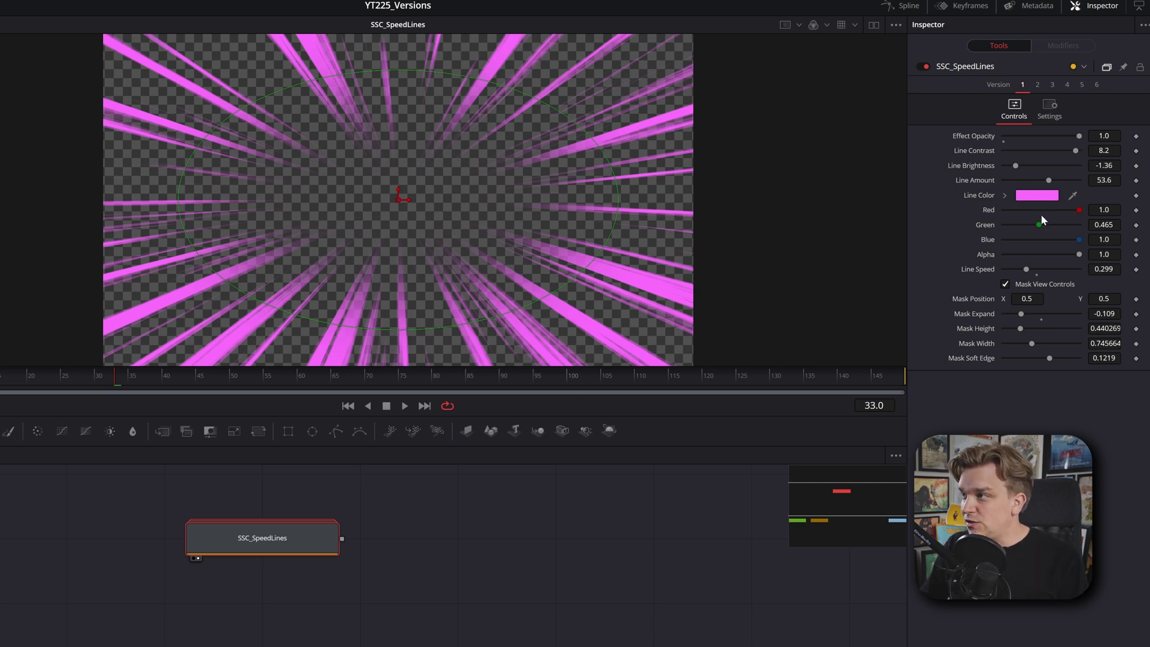
Create a red version 2 with Line Amount 90, then recall the white version 1.
{"action": "left_click_drag", "start_coordinate": [1039, 224], "coordinate": [1087, 229]}
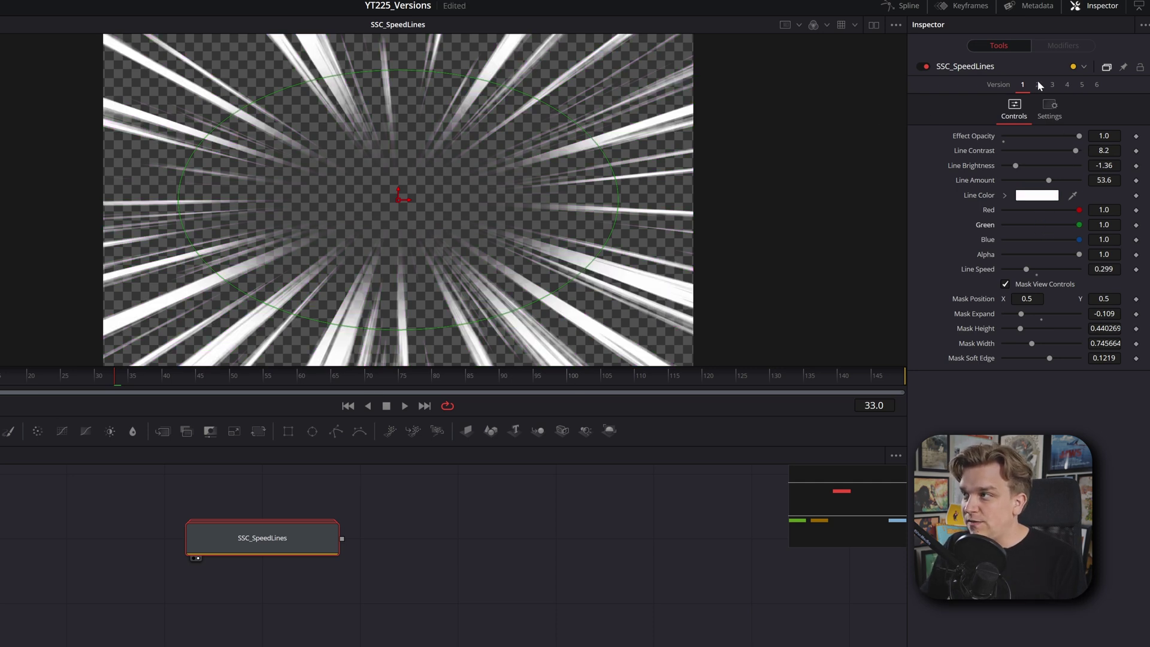
{"action": "left_click_drag", "start_coordinate": [1048, 180], "coordinate": [1080, 181]}
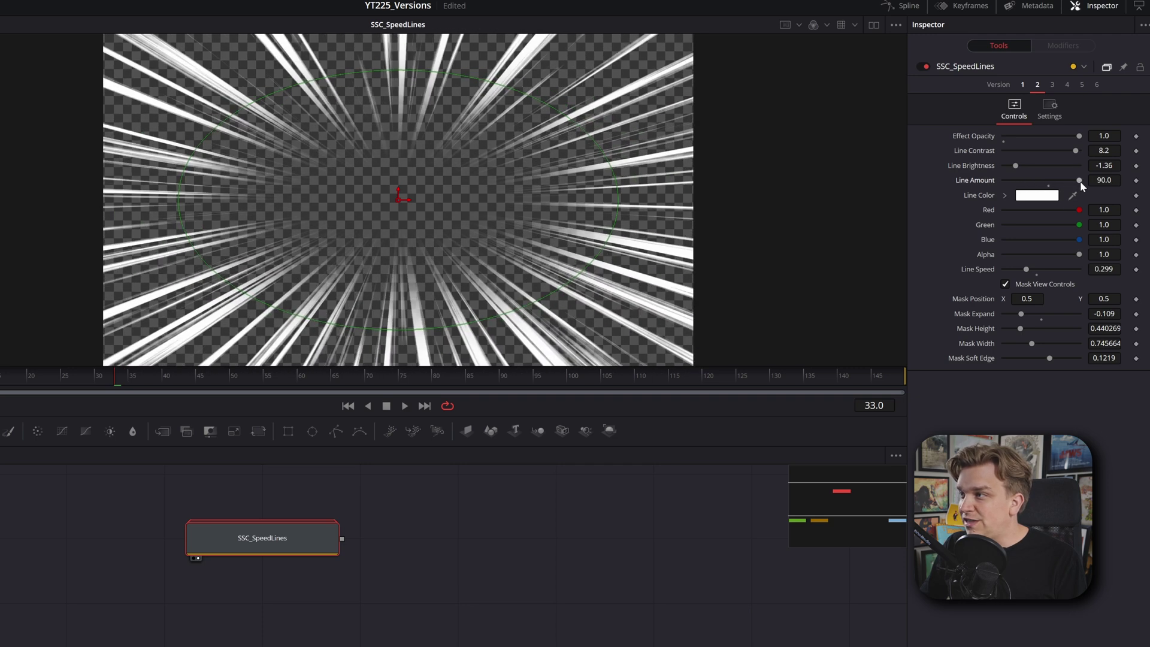
{"action": "left_click_drag", "start_coordinate": [1081, 225], "coordinate": [1004, 241]}
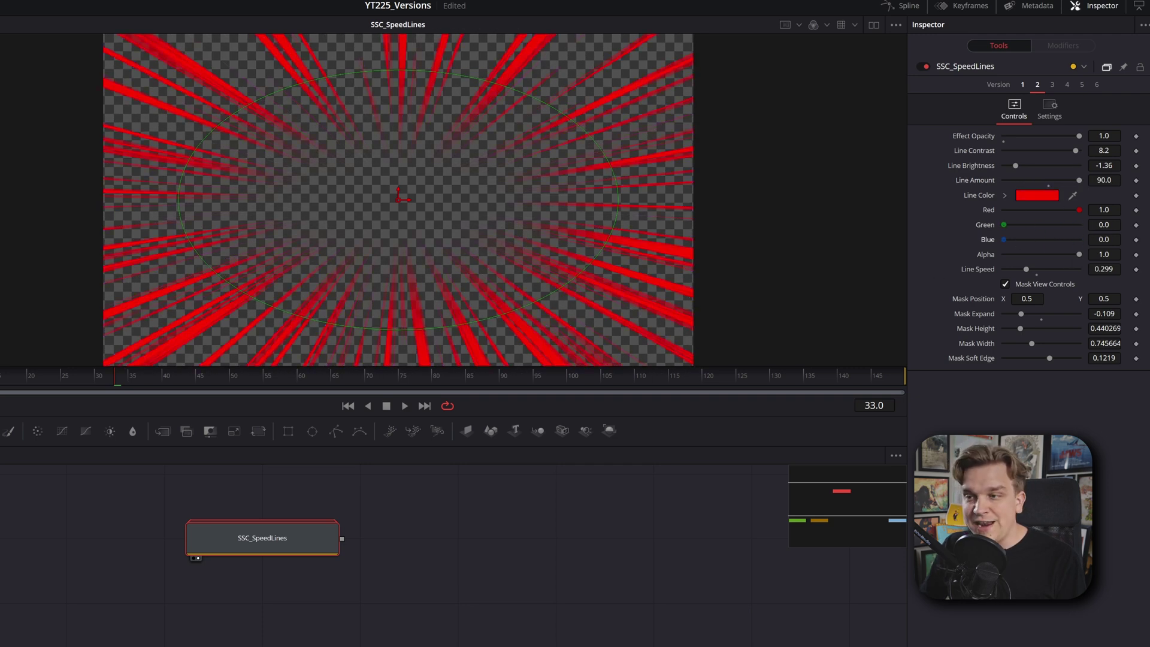
{"action": "left_click", "coordinate": [1024, 85]}
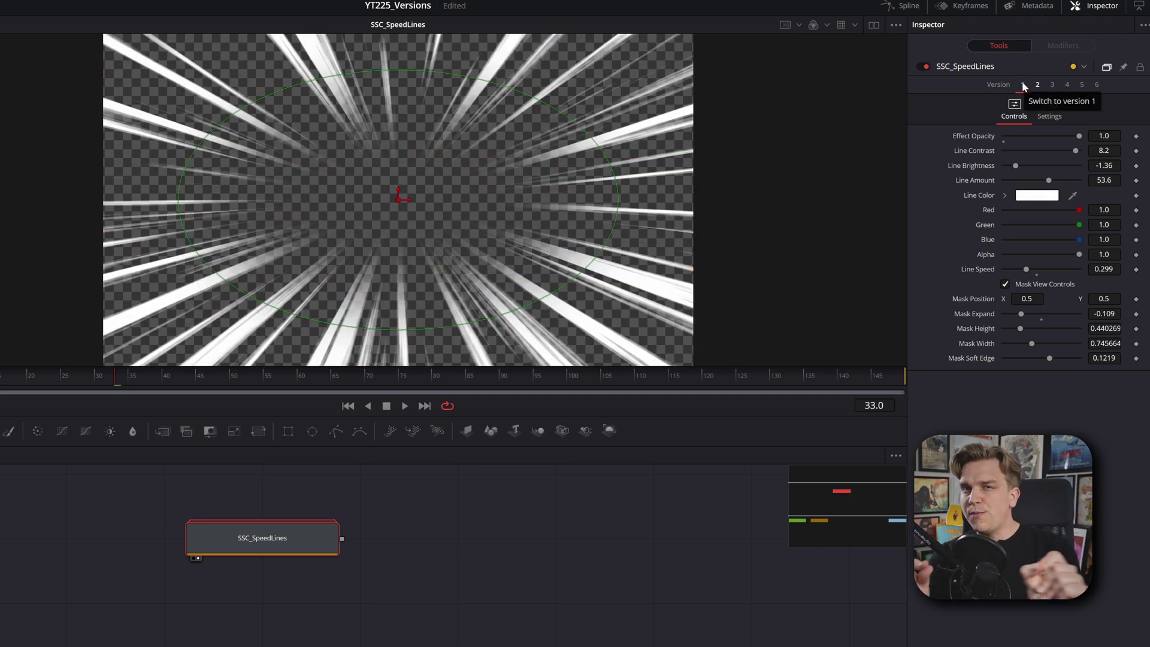
Create a yellow version 3 by raising Green to 1.0, and expand the macro's internal nodes.
{"action": "left_click", "coordinate": [1052, 85]}
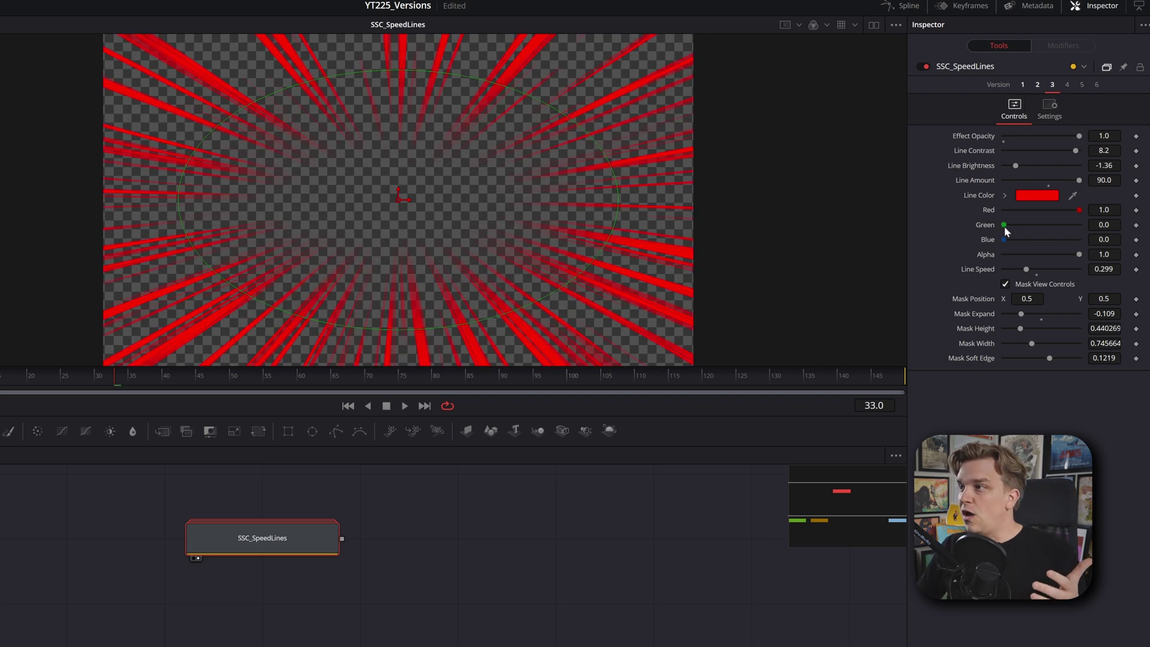
{"action": "left_click_drag", "start_coordinate": [1004, 225], "coordinate": [1081, 225]}
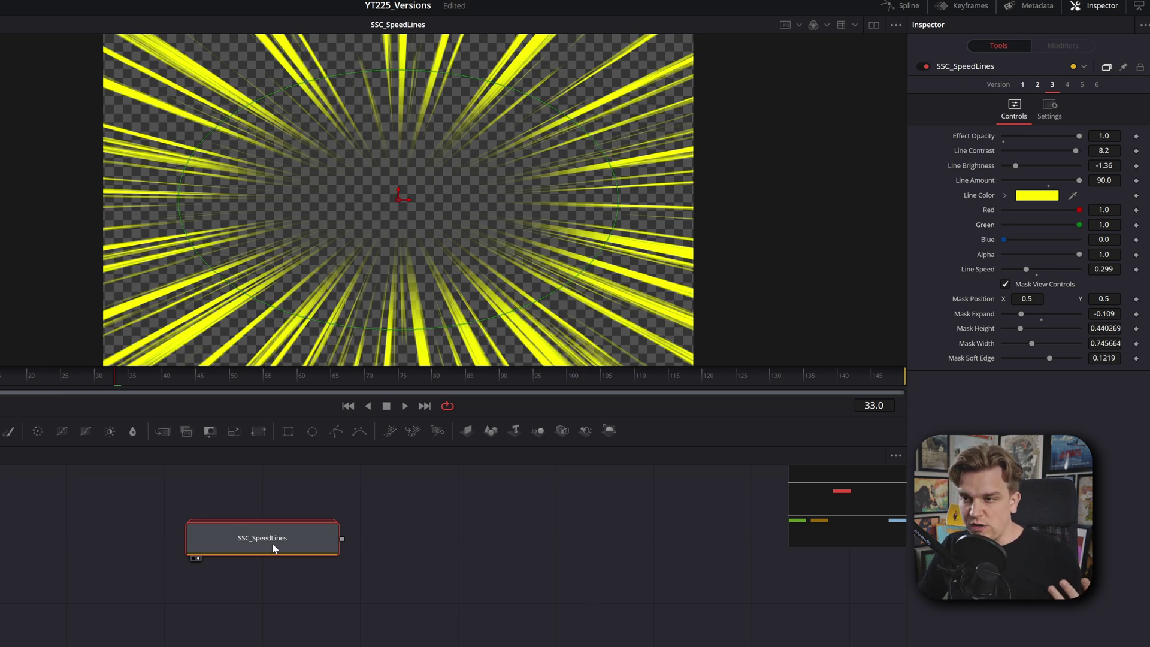
{"action": "key", "text": "ctrl+e"}
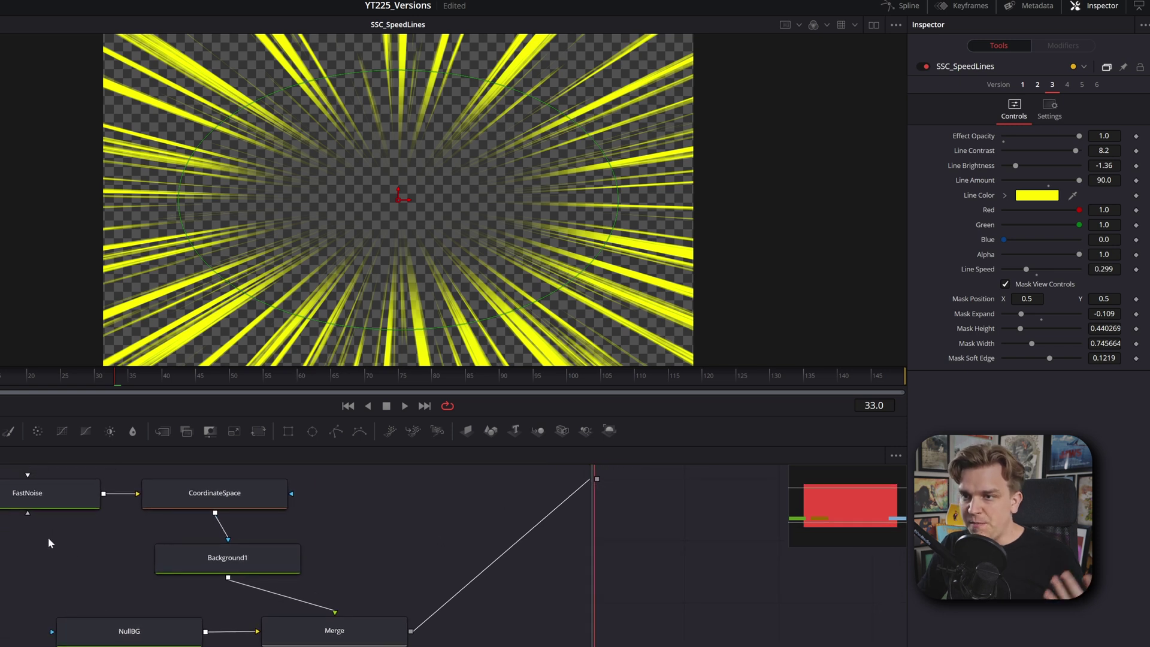
Turn on Discontinuous in the macro's FastNoise node for a filled look.
{"action": "left_click", "coordinate": [26, 508]}
{"action": "left_click", "coordinate": [1019, 71]}
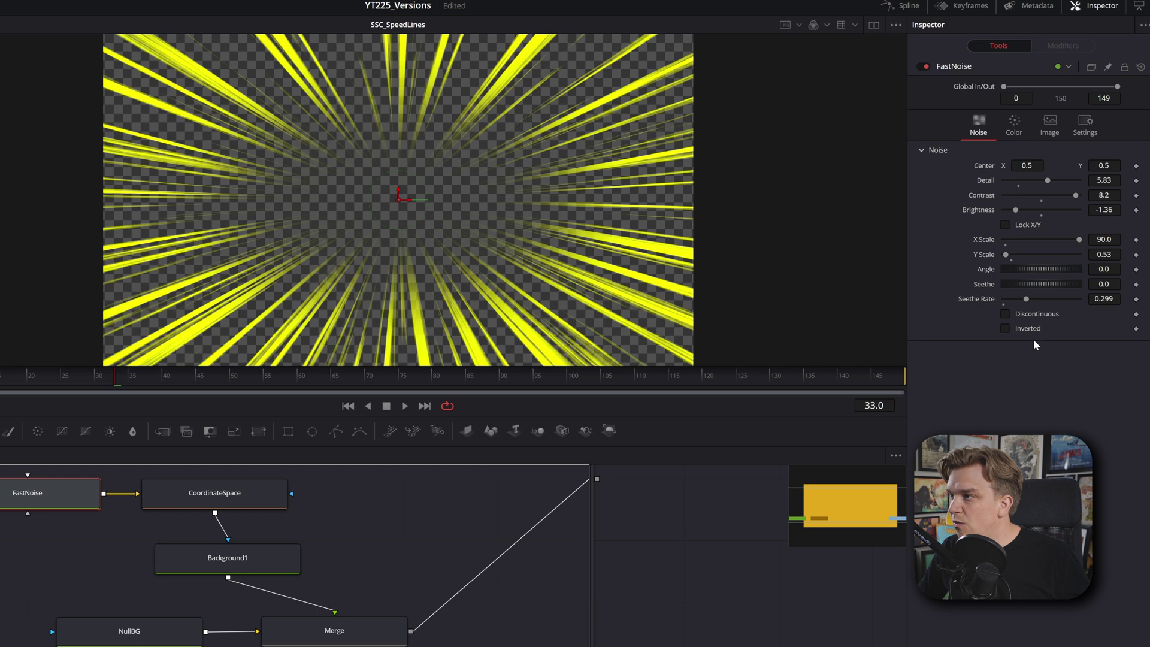
{"action": "left_click", "coordinate": [1033, 317]}
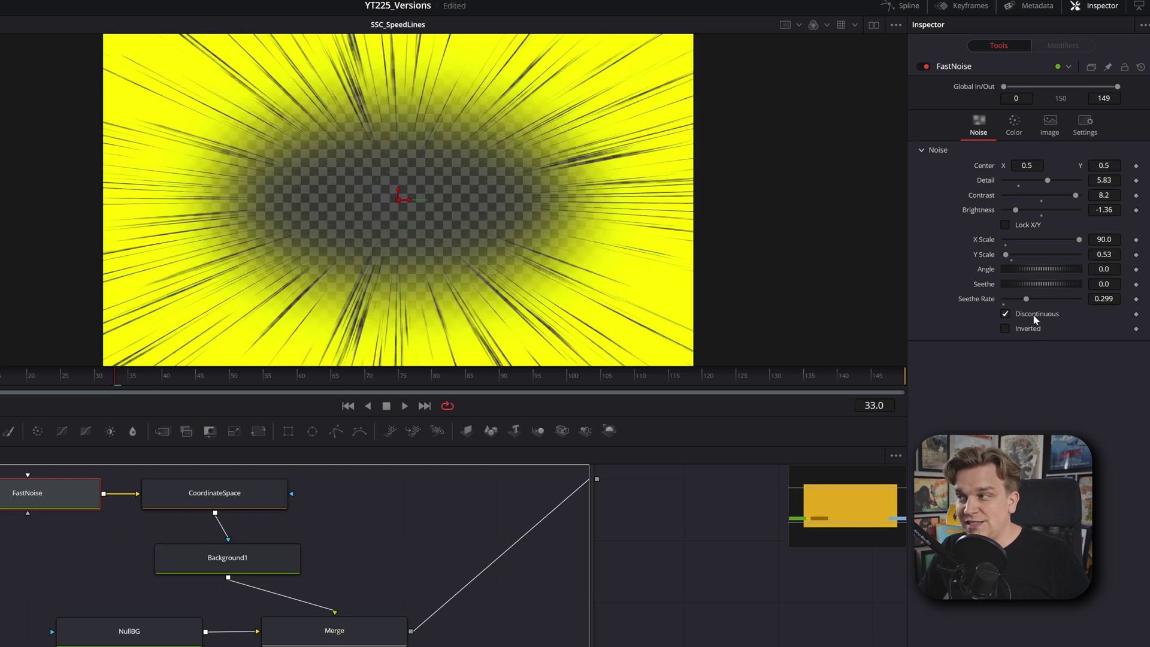
Compare the SSC_SpeedLines macro's red, white and yellow versions.
{"action": "scroll", "coordinate": [324, 489], "scroll_direction": "up", "scroll_amount": 2}
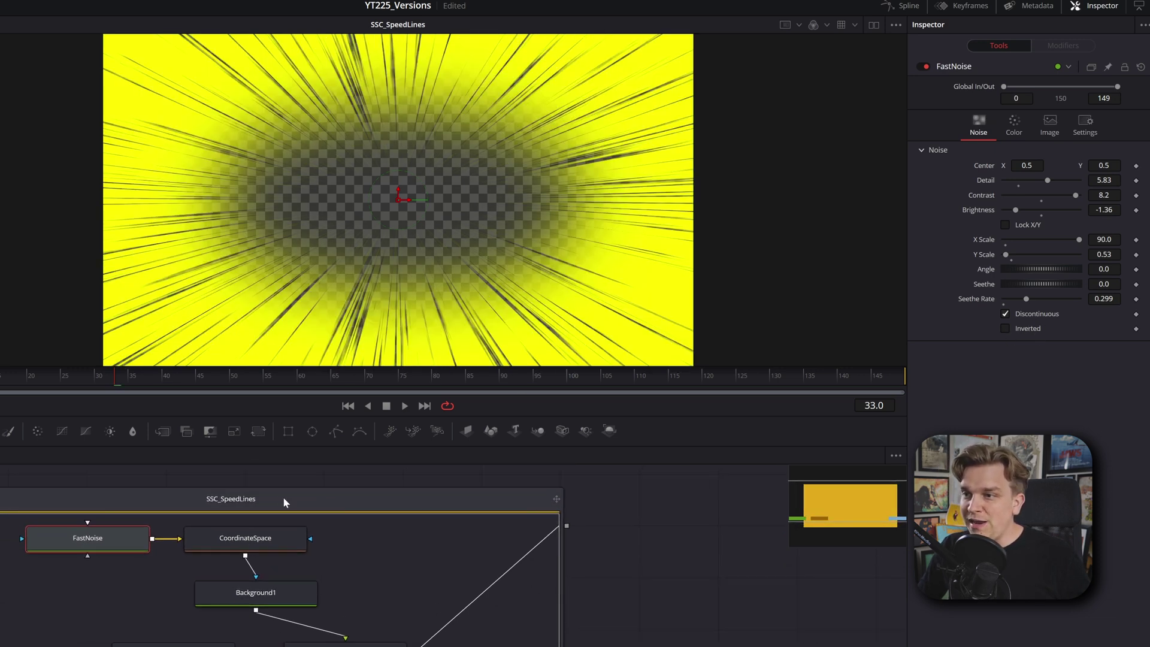
{"action": "left_click", "coordinate": [291, 503]}
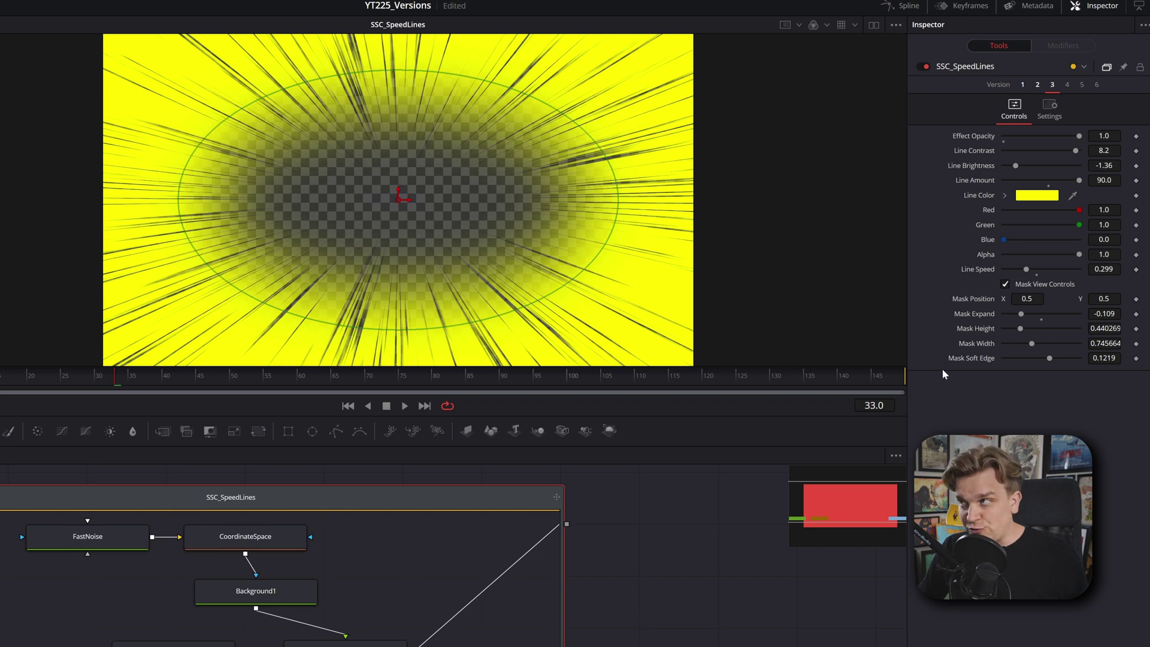
{"action": "left_click", "coordinate": [1037, 86]}
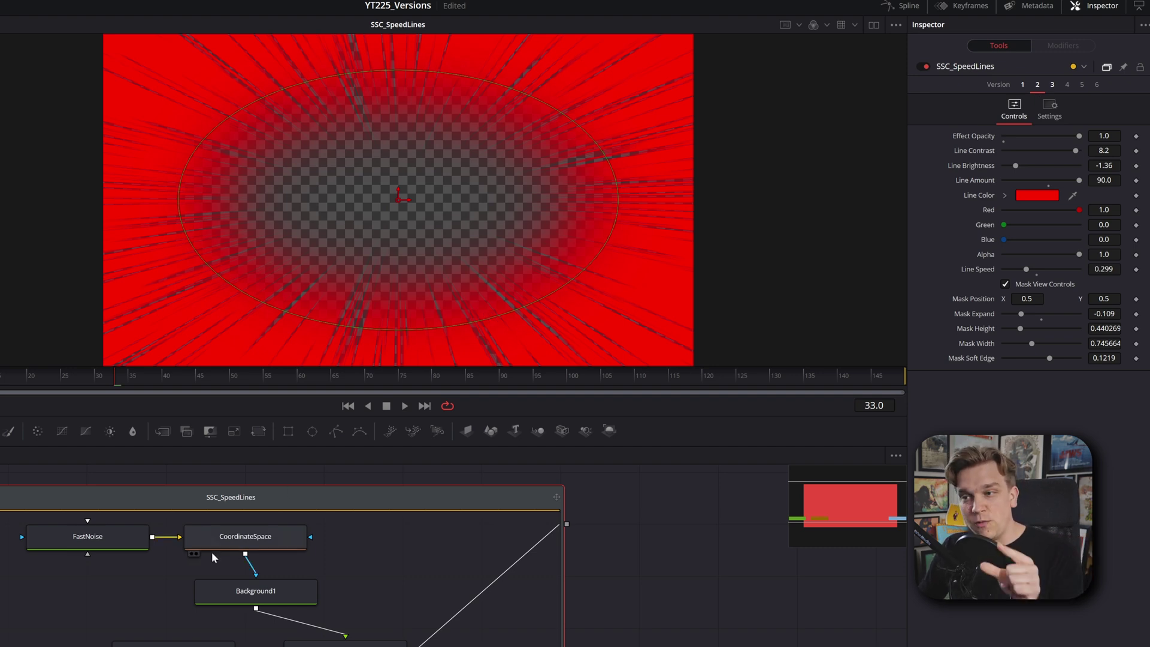
{"action": "mouse_move", "coordinate": [103, 542]}
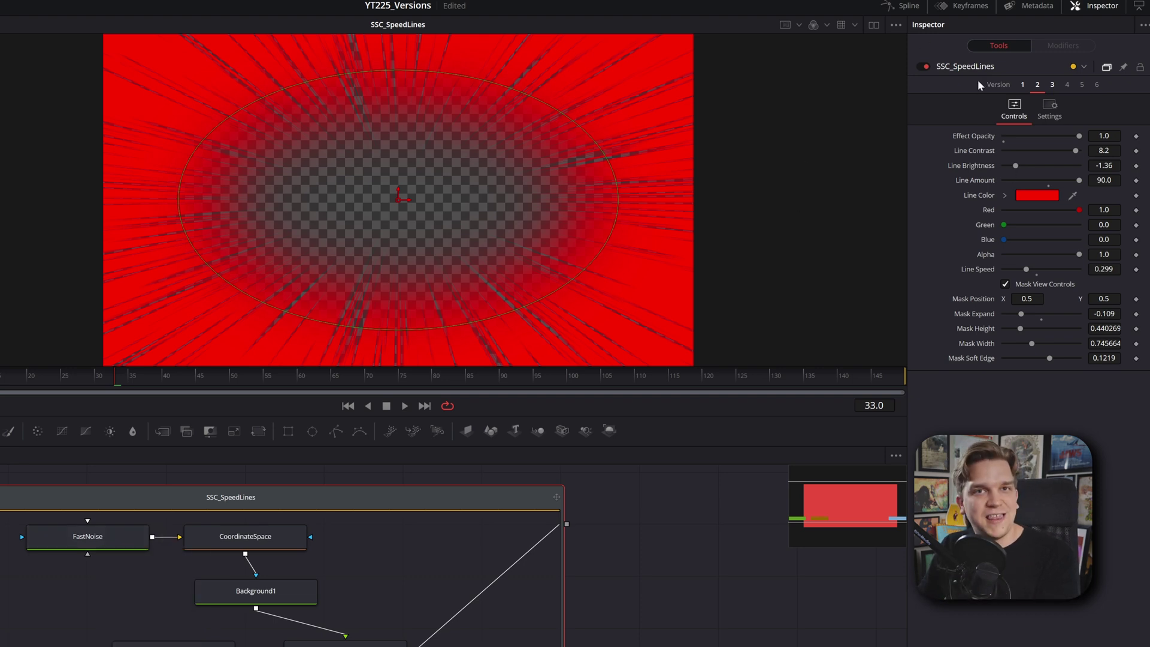
{"action": "left_click", "coordinate": [1024, 85]}
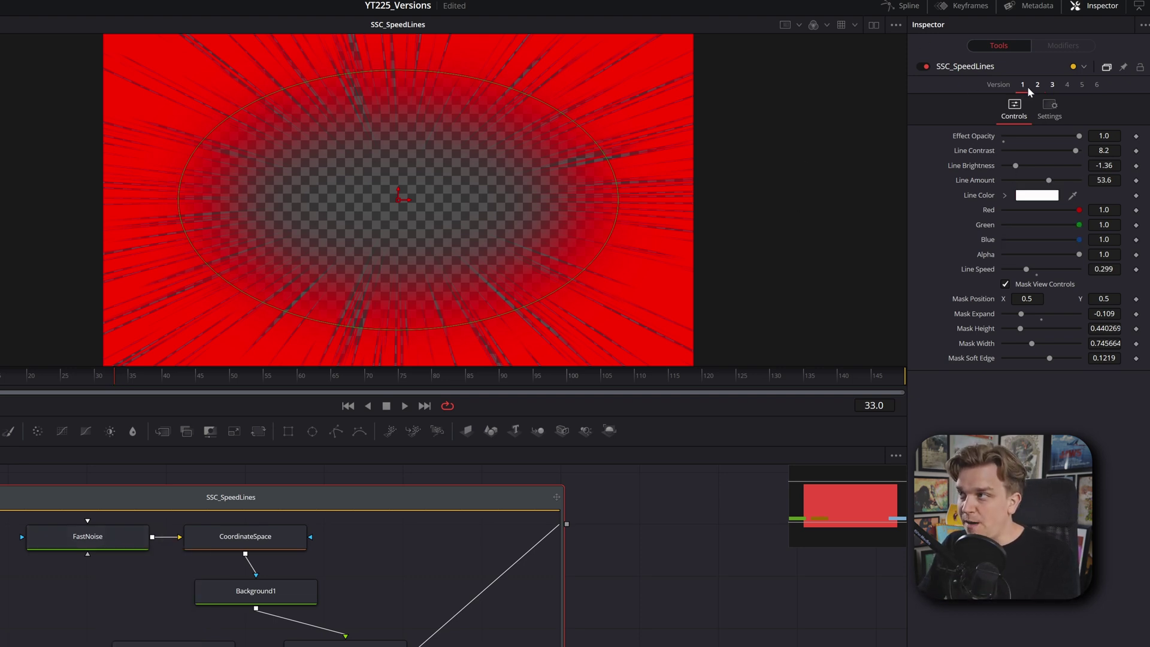
{"action": "left_click", "coordinate": [1038, 87]}
{"action": "left_click", "coordinate": [1052, 85]}
Check FastNoise, then cycle the macro through versions 2, 1, 3 and back to 2.
{"action": "left_click", "coordinate": [85, 544]}
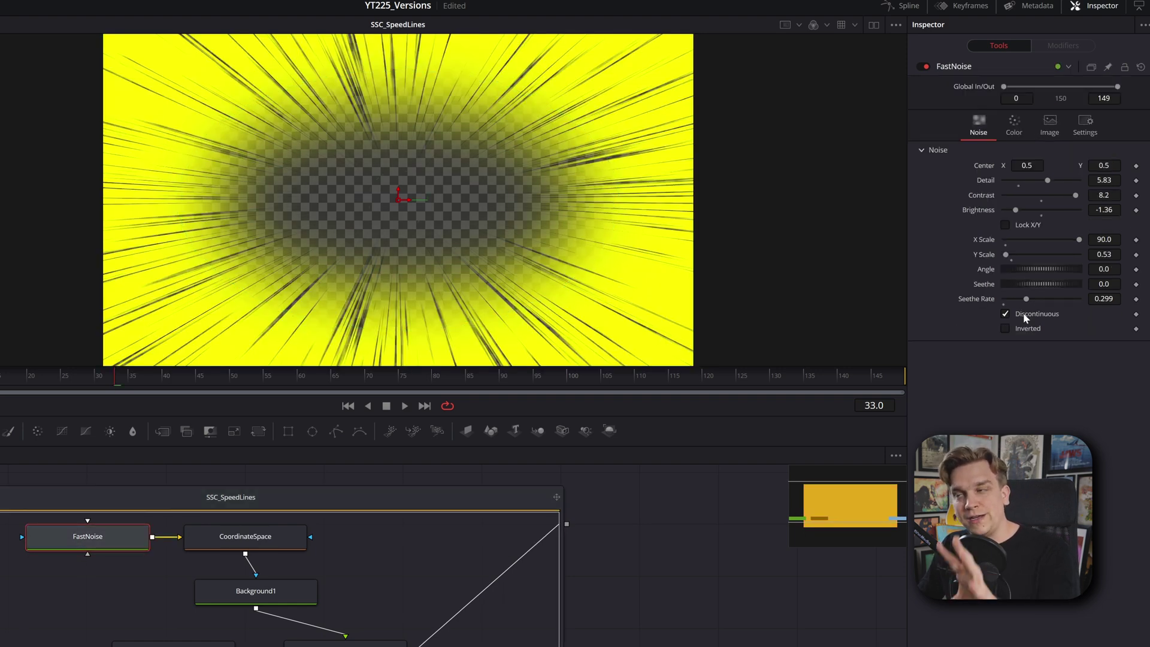
{"action": "left_click", "coordinate": [303, 503]}
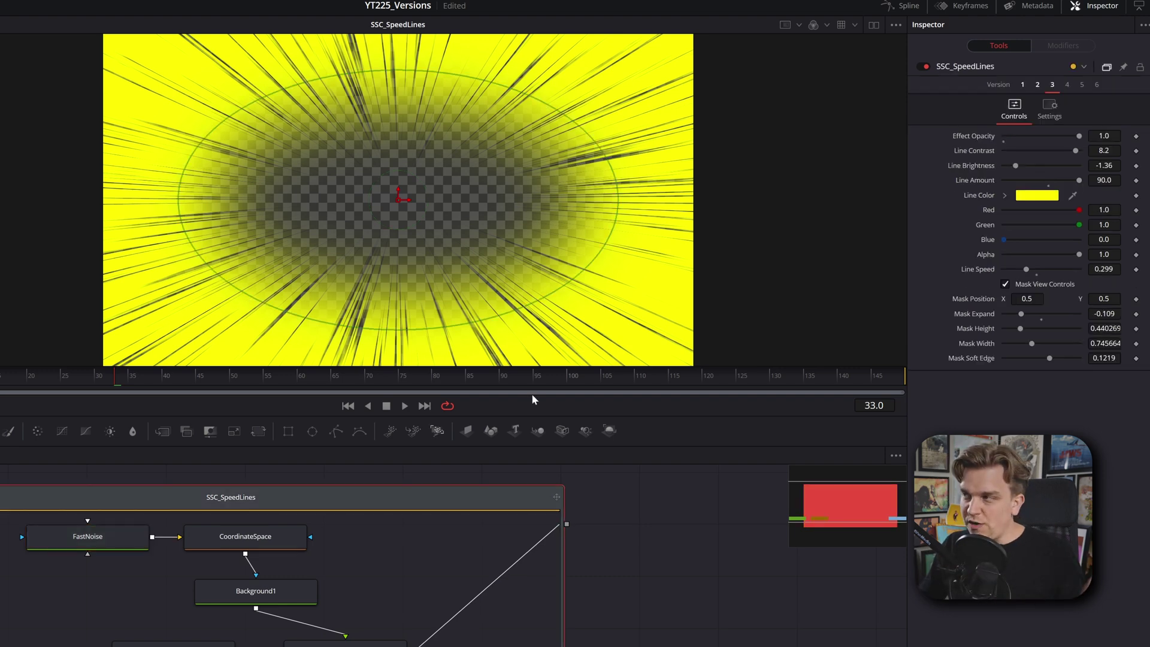
{"action": "left_click", "coordinate": [1038, 85]}
{"action": "left_click", "coordinate": [1023, 85]}
{"action": "left_click", "coordinate": [1052, 85]}
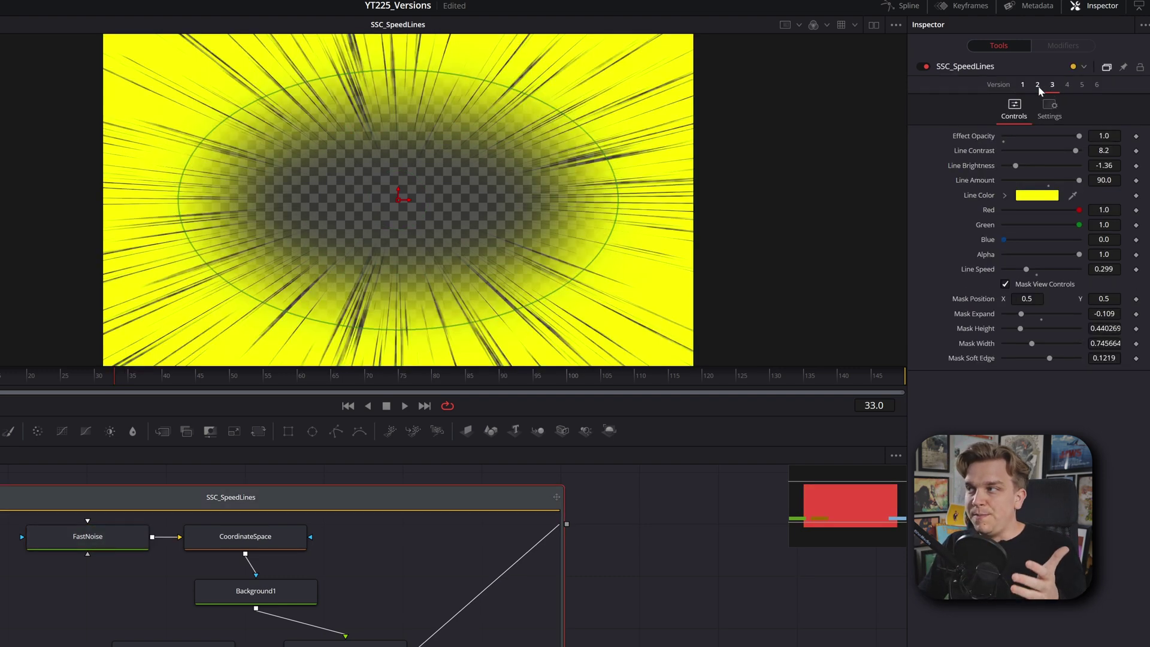
{"action": "left_click", "coordinate": [1037, 85]}
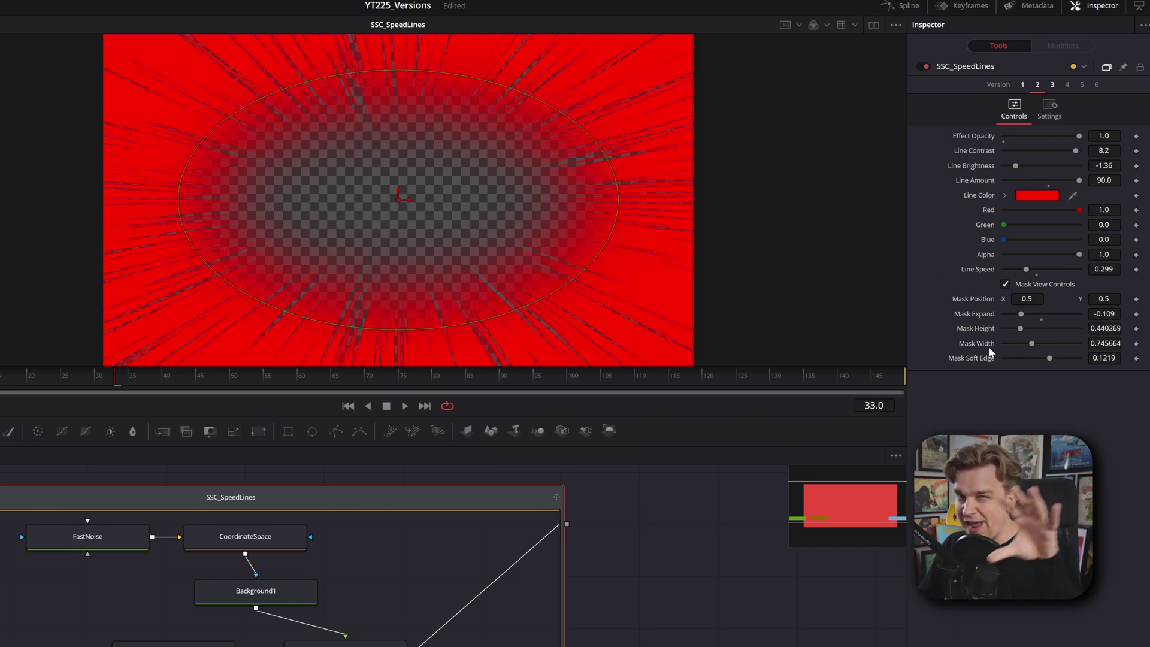
Turn FastNoise's Discontinuous back off and flip through the white, red and yellow versions.
{"action": "left_click", "coordinate": [117, 547]}
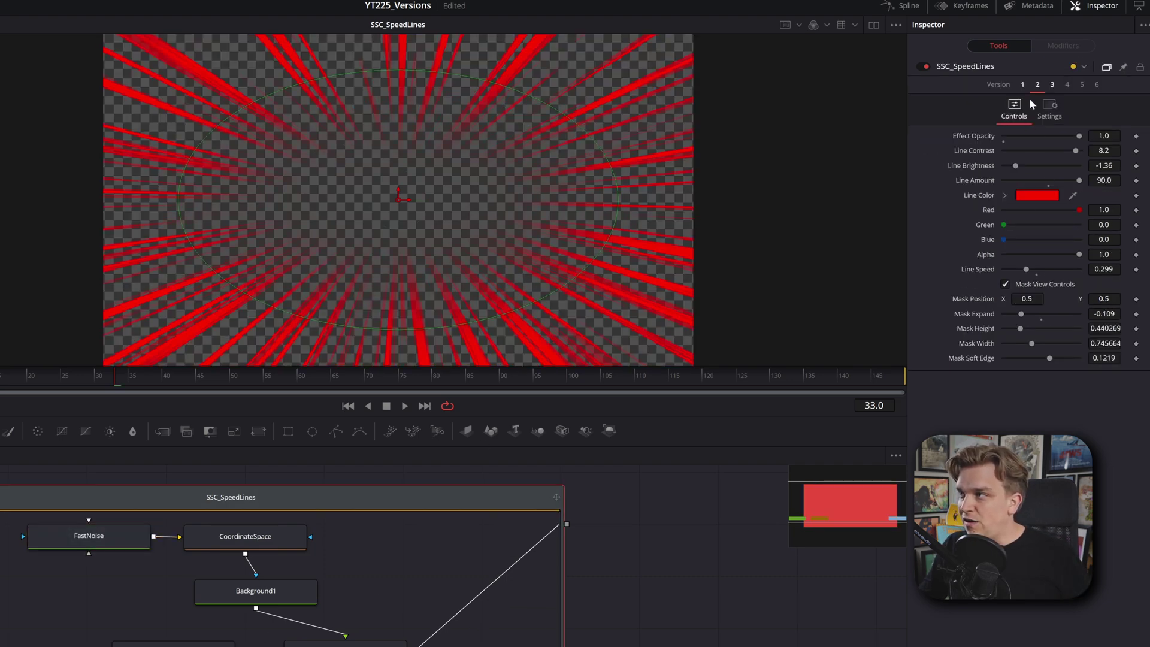
{"action": "left_click", "coordinate": [1022, 84]}
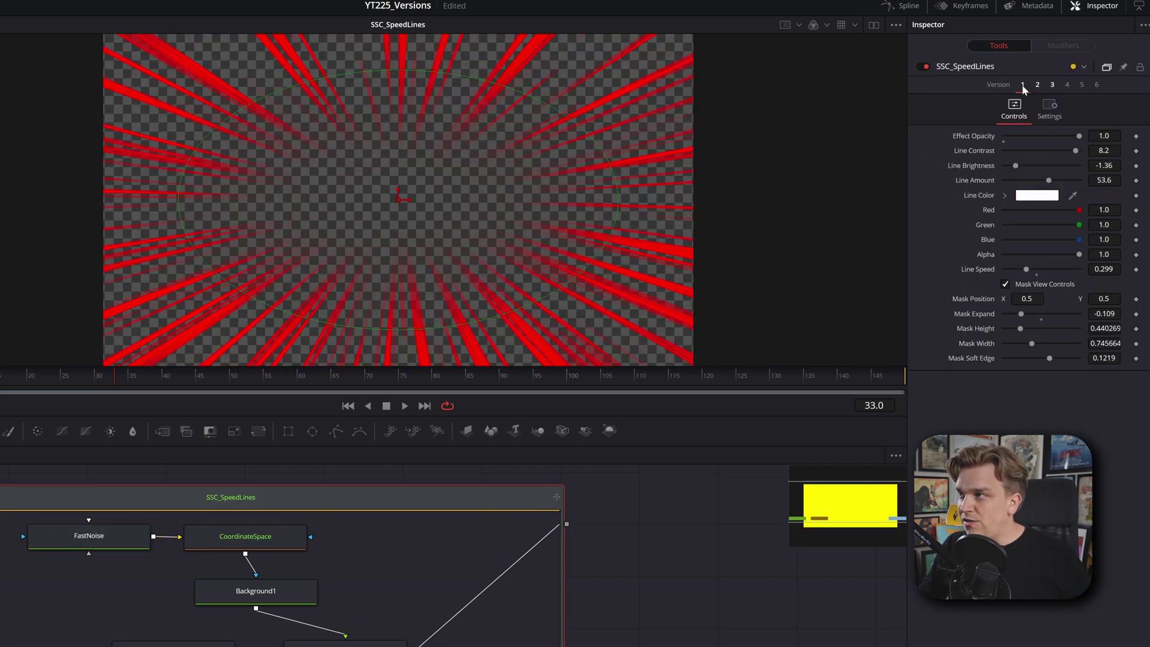
{"action": "left_click", "coordinate": [1038, 84]}
{"action": "left_click", "coordinate": [1051, 85]}
{"action": "left_click", "coordinate": [1038, 85]}
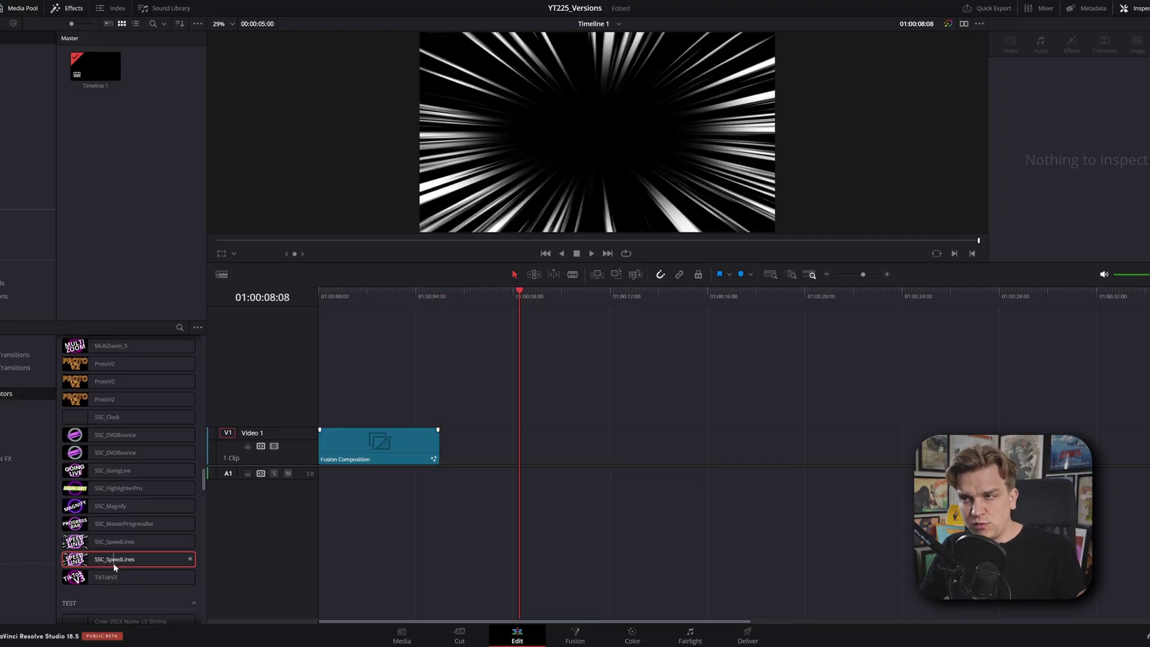
Add the SSC_SpeedLines generator to Video 1 after the Fusion Composition and open it in Fusion.
{"action": "left_click_drag", "start_coordinate": [113, 563], "coordinate": [538, 447]}
{"action": "left_click", "coordinate": [491, 455]}
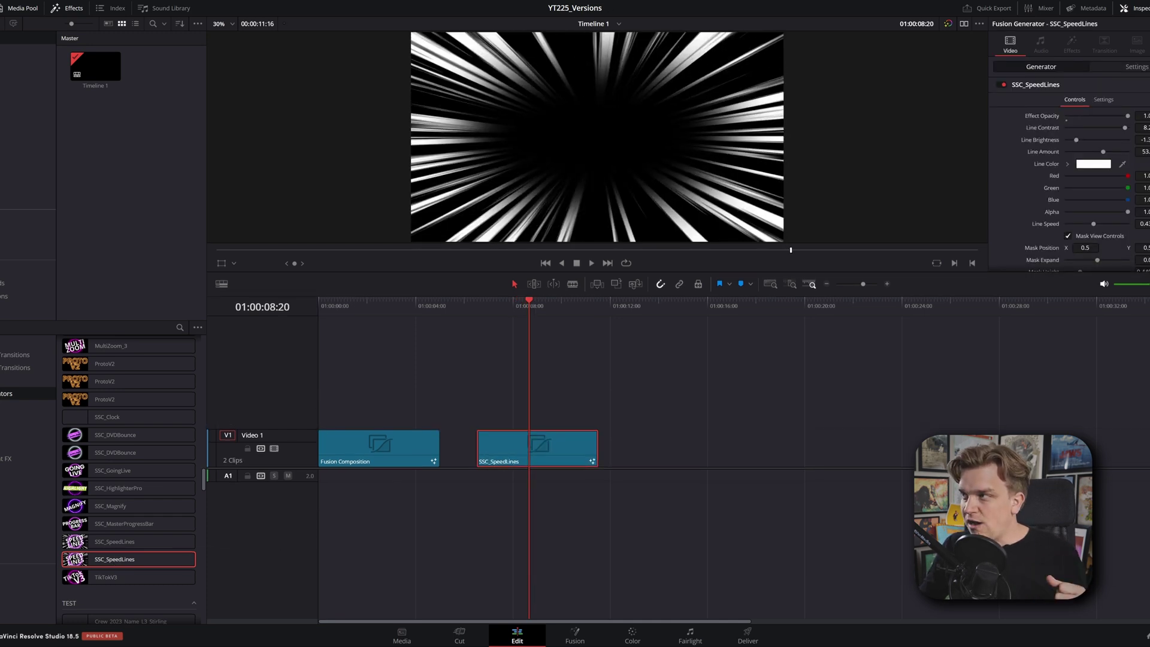
{"action": "key", "text": "shift+5"}
{"action": "left_click", "coordinate": [233, 488]}
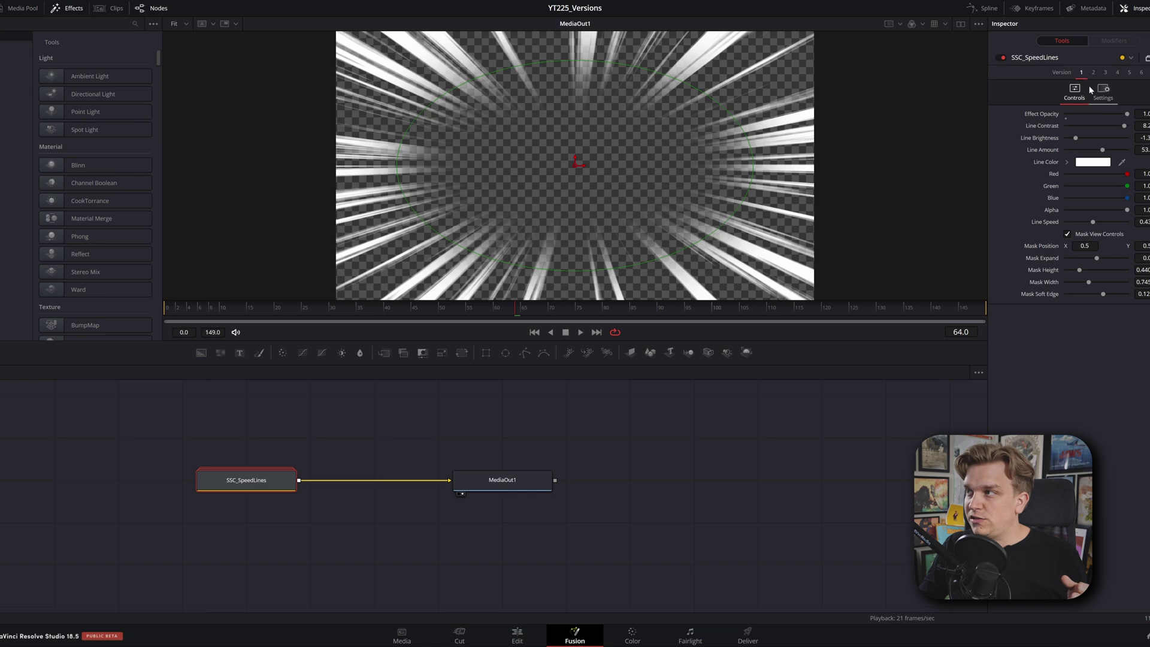
Lower Green for a magenta version 2, compare it with white version 1, and return to Edit.
{"action": "left_click_drag", "start_coordinate": [1114, 190], "coordinate": [1091, 200]}
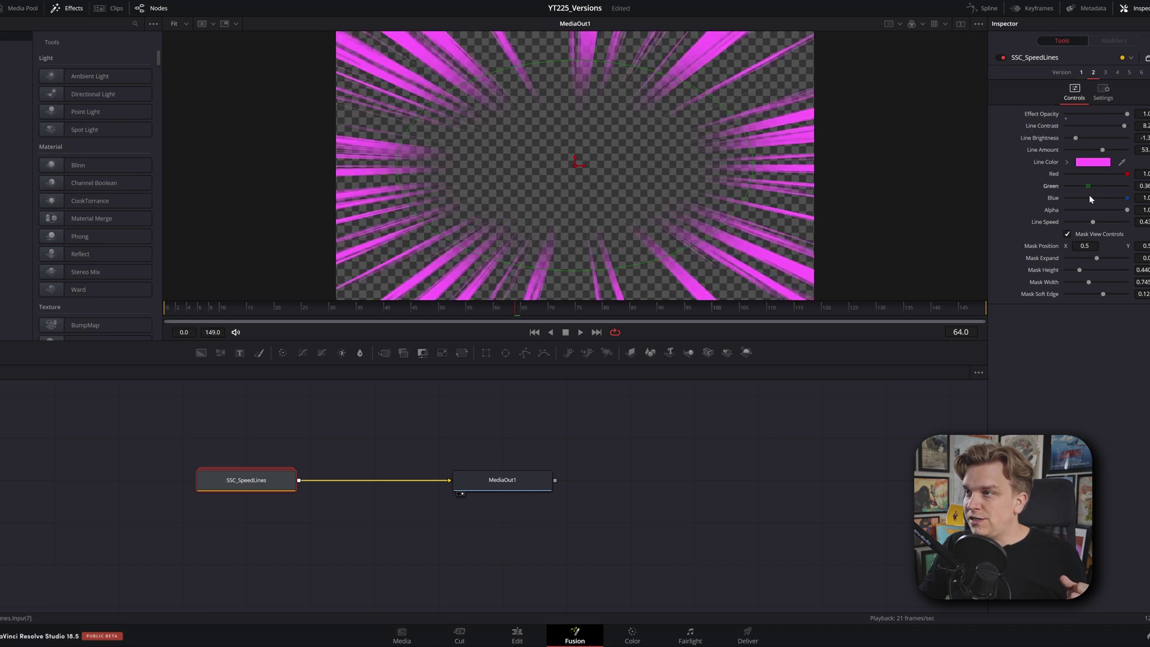
{"action": "left_click", "coordinate": [1081, 72]}
{"action": "left_click", "coordinate": [1094, 72]}
{"action": "left_click", "coordinate": [1082, 72]}
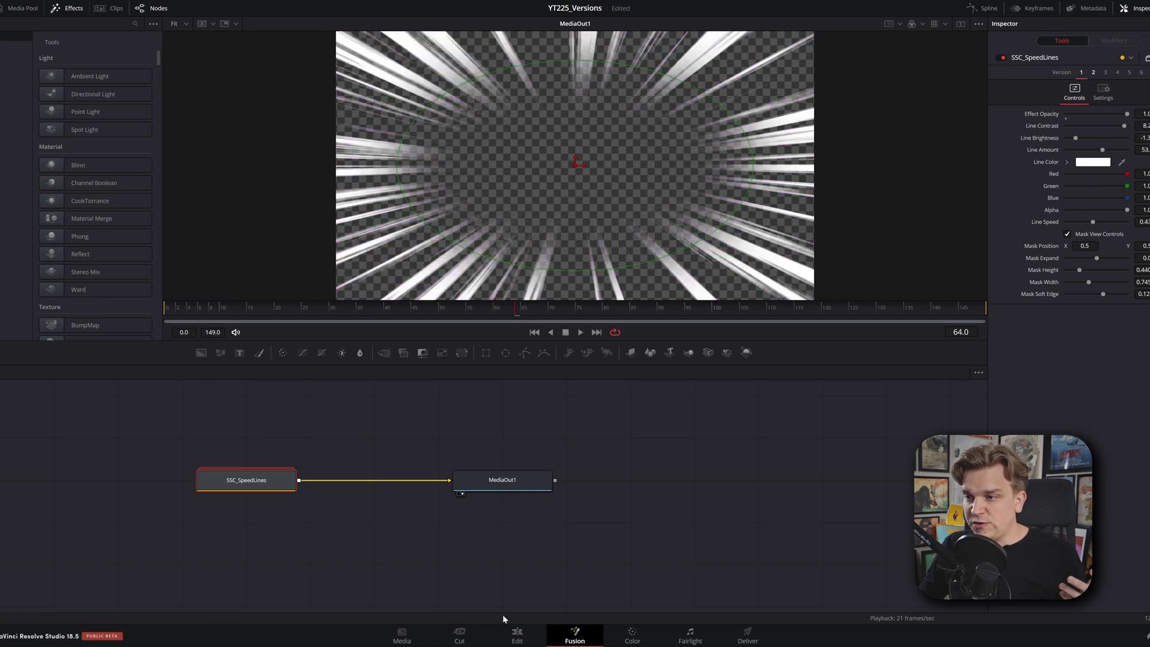
{"action": "left_click", "coordinate": [517, 635]}
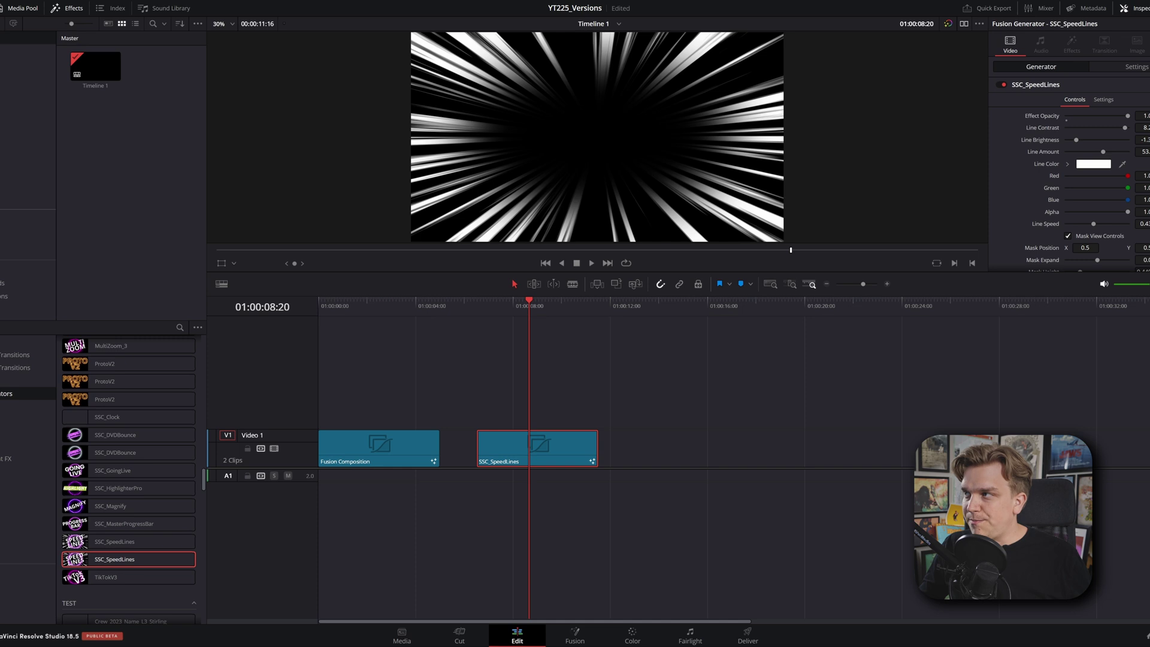
Open the SSC_SpeedLines clip in Fusion and bring up its node's Settings menu.
{"action": "key", "text": "shift+5"}
{"action": "left_click", "coordinate": [267, 485]}
{"action": "right_click", "coordinate": [230, 487]}
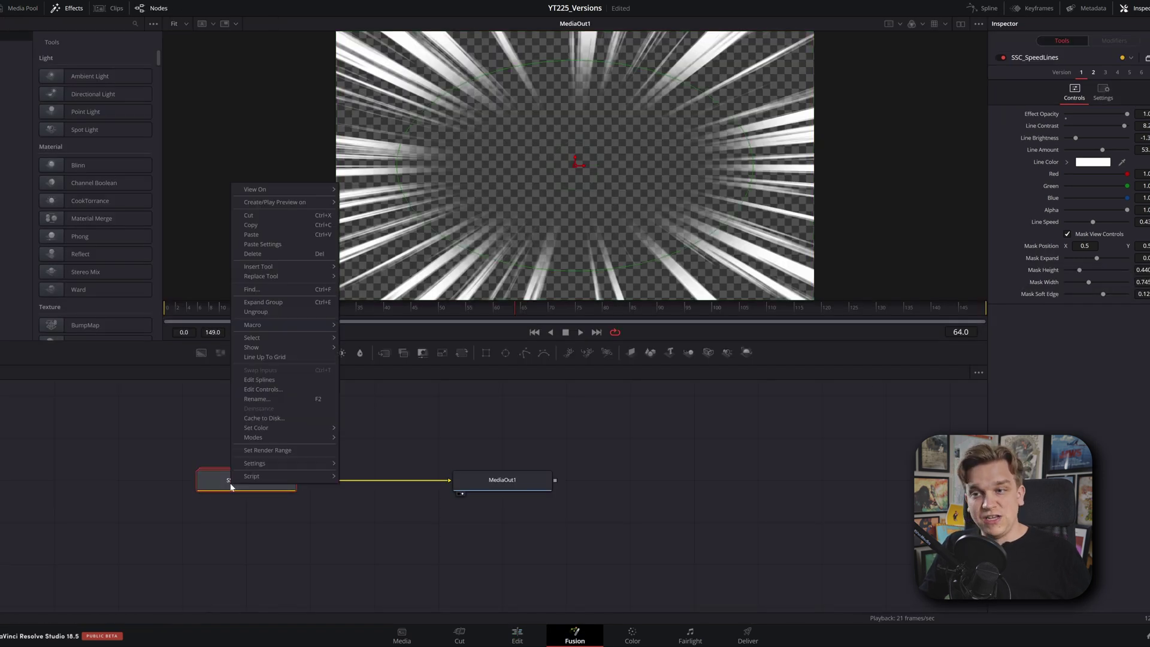
{"action": "mouse_move", "coordinate": [254, 469]}
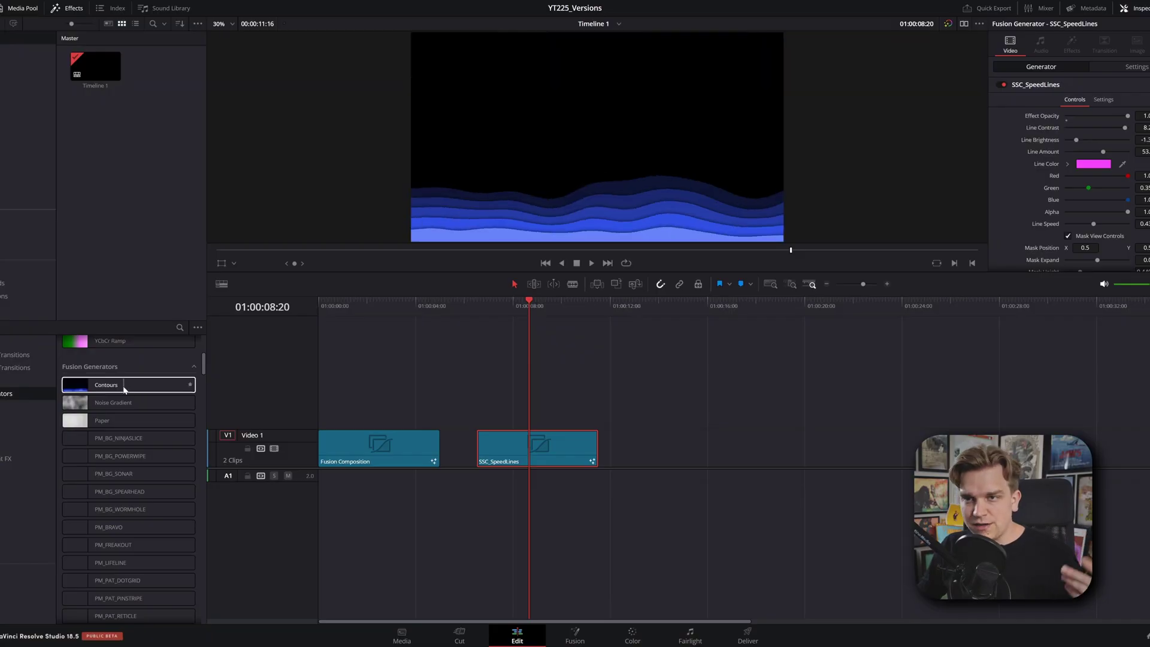
Add the Contours generator as the third clip on Video 1 and select it.
{"action": "left_click_drag", "start_coordinate": [115, 385], "coordinate": [689, 449]}
{"action": "left_click", "coordinate": [672, 307]}
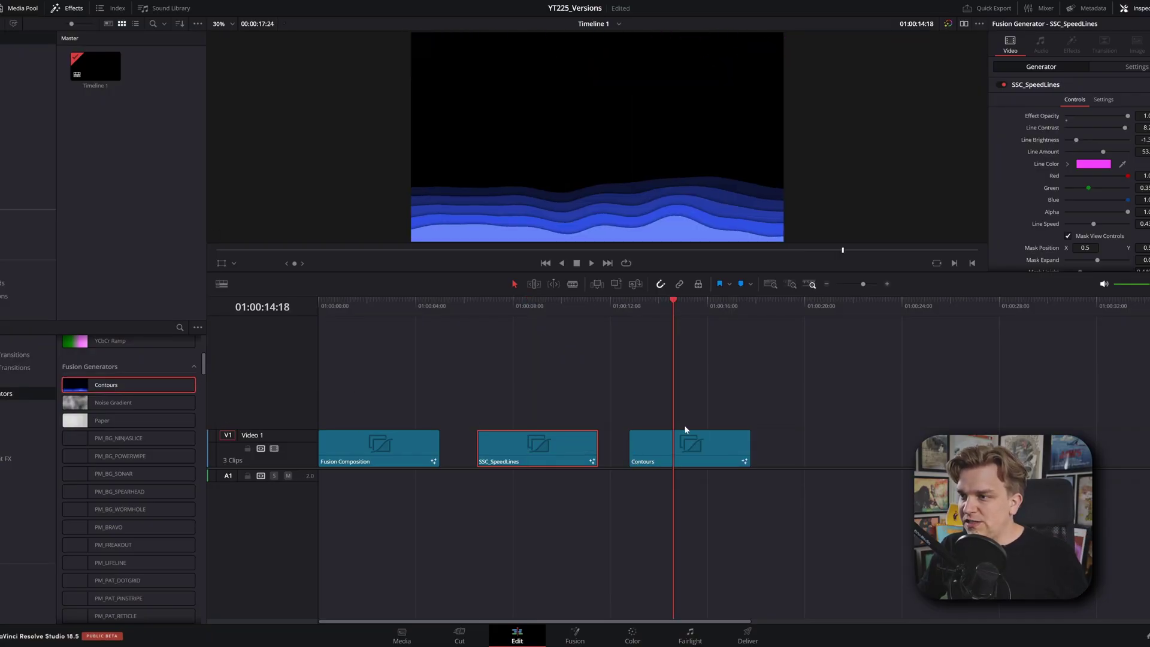
{"action": "left_click", "coordinate": [685, 435]}
Step through Contours versions to Version 4 with grey diagonal stripes.
{"action": "left_click", "coordinate": [1094, 100]}
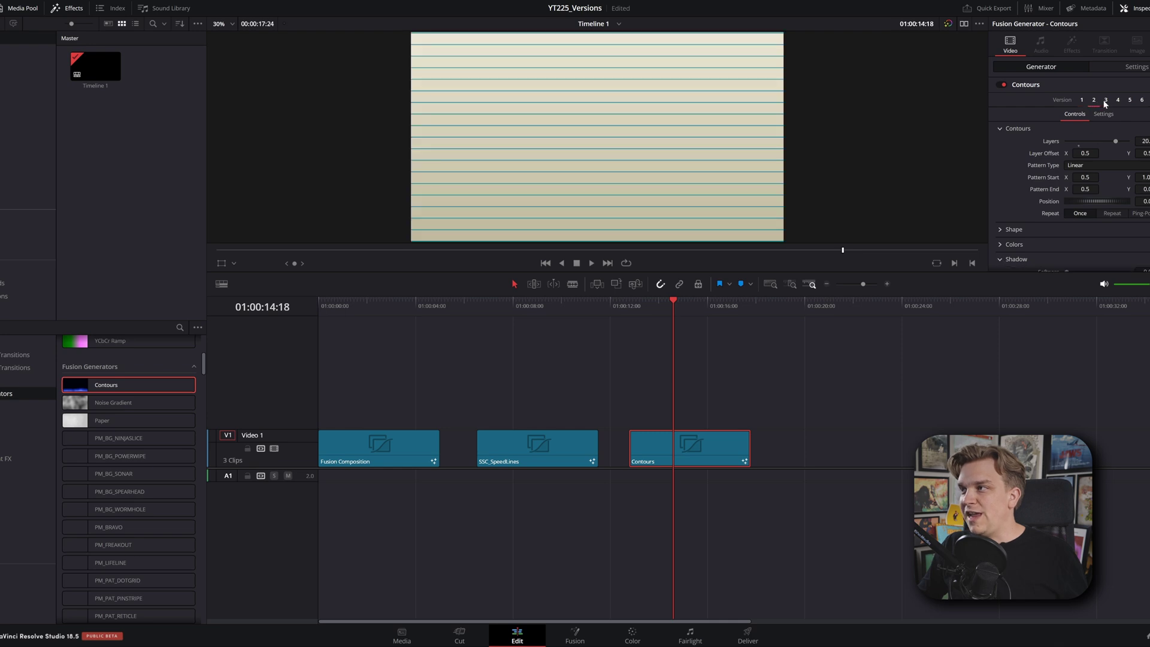
{"action": "left_click", "coordinate": [1106, 100]}
{"action": "left_click", "coordinate": [1117, 100]}
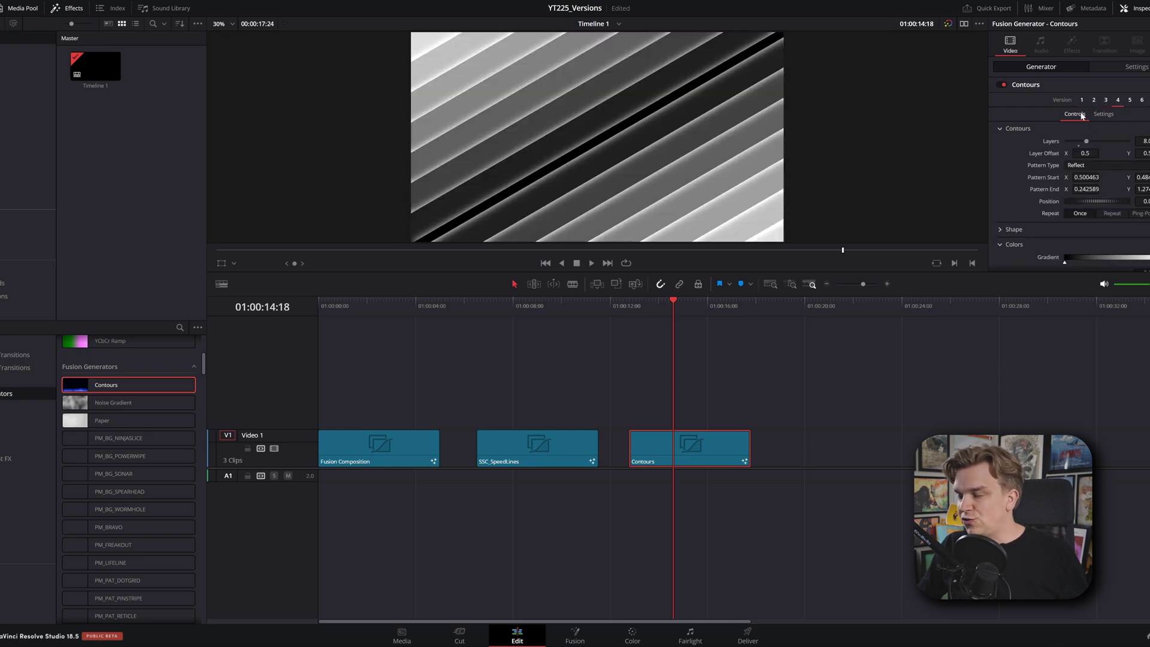